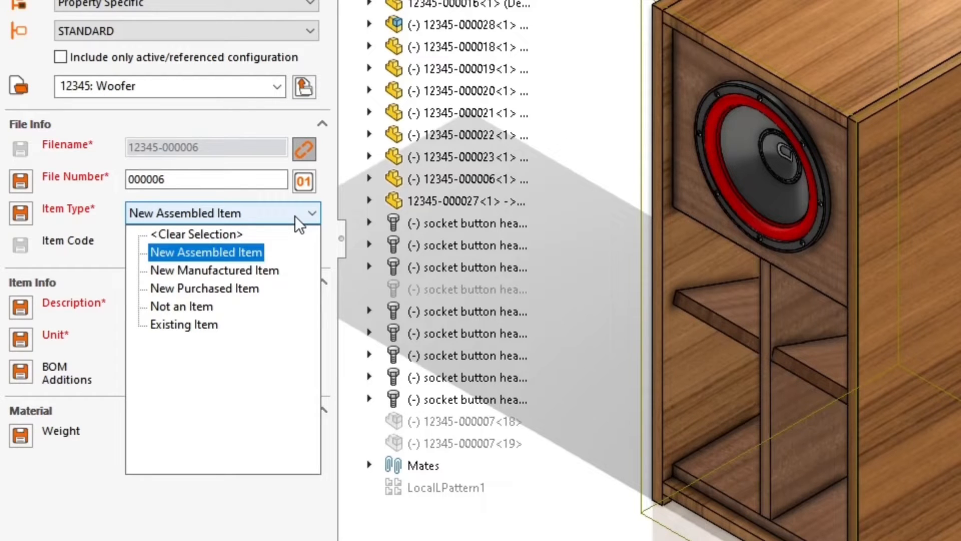
- Review the main assembly's item type options and the properties of its top panel and front plate
{"action": "left_click", "coordinate": [299, 223]}
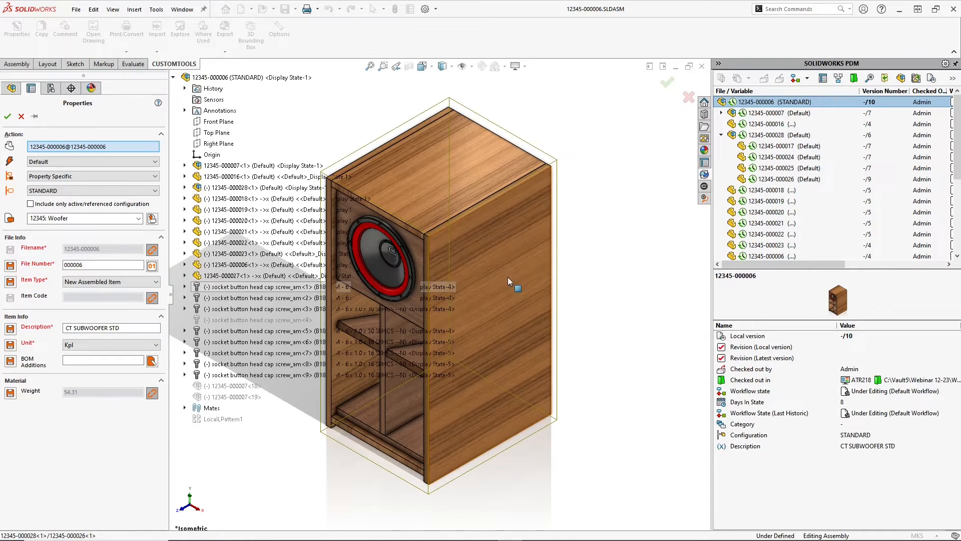
{"action": "left_click", "coordinate": [896, 224]}
{"action": "left_click", "coordinate": [467, 195]}
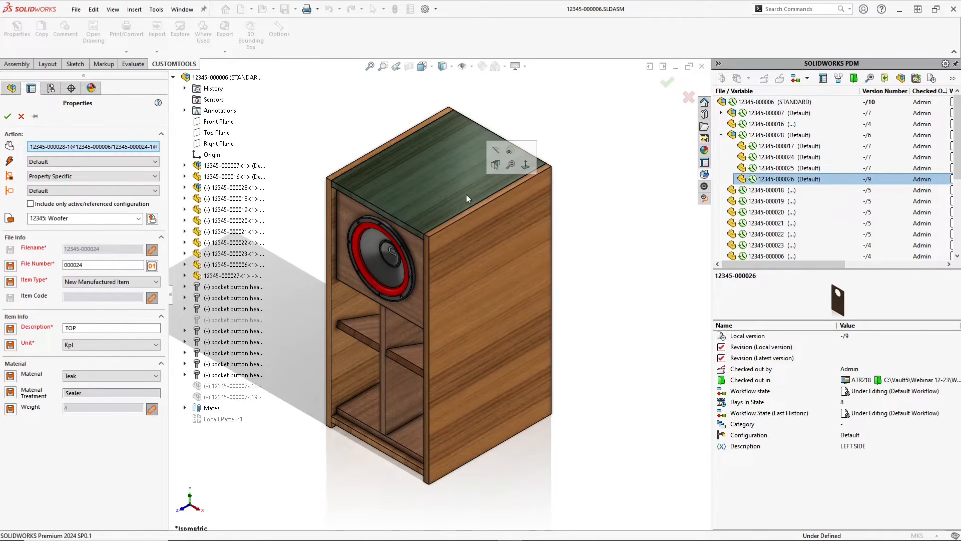
{"action": "left_click", "coordinate": [410, 308]}
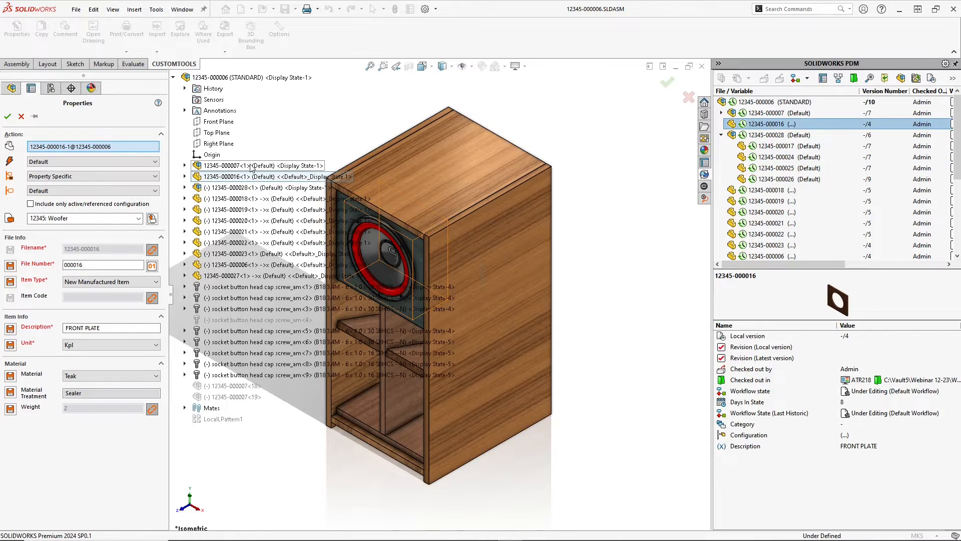
{"action": "left_click", "coordinate": [250, 166]}
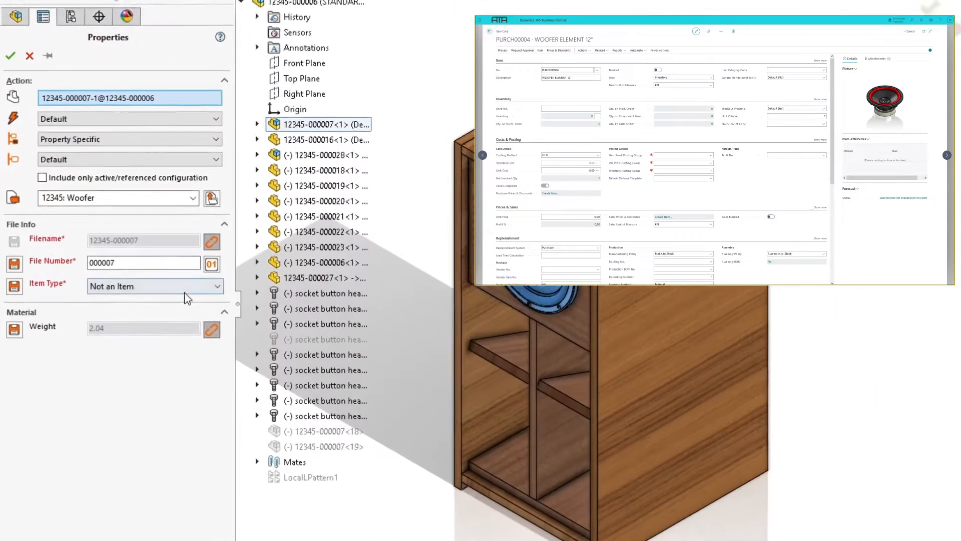
{"action": "left_click", "coordinate": [156, 282]}
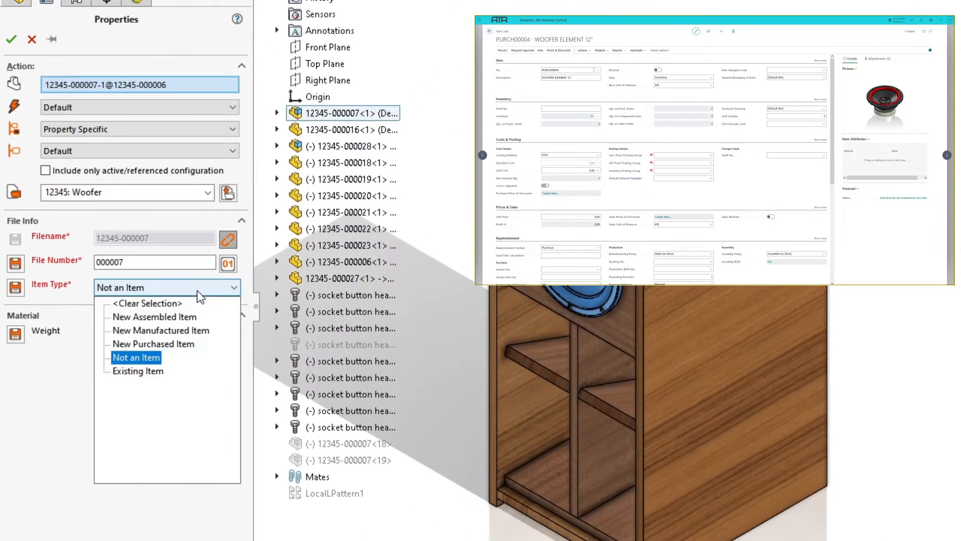
{"action": "left_click", "coordinate": [152, 371]}
{"action": "left_click", "coordinate": [228, 334]}
{"action": "left_click_drag", "start_coordinate": [280, 469], "coordinate": [241, 476]}
{"action": "type", "text": "WOOFER ELE*"}
{"action": "key", "text": "Return"}
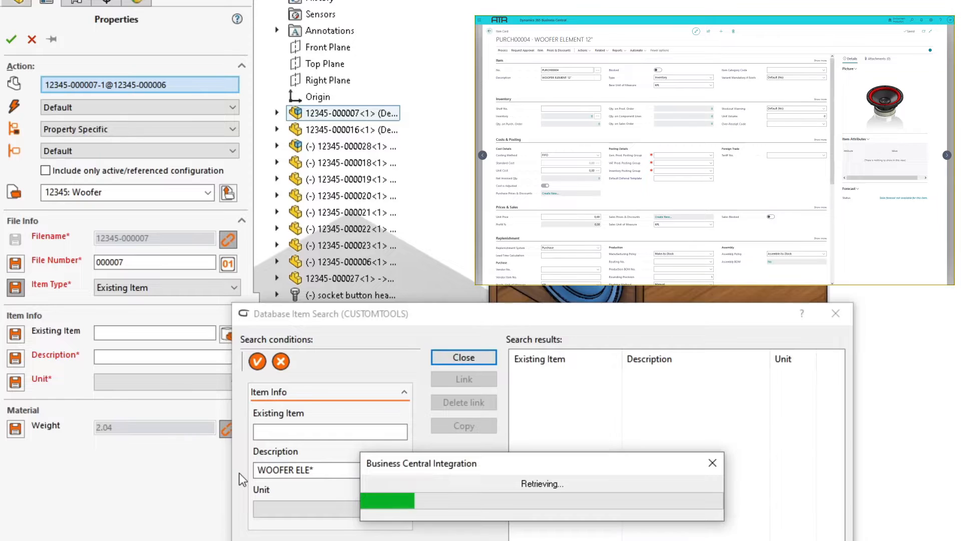
- Link the woofer to existing item PURCH00004 and apply its properties
{"action": "left_click", "coordinate": [581, 408]}
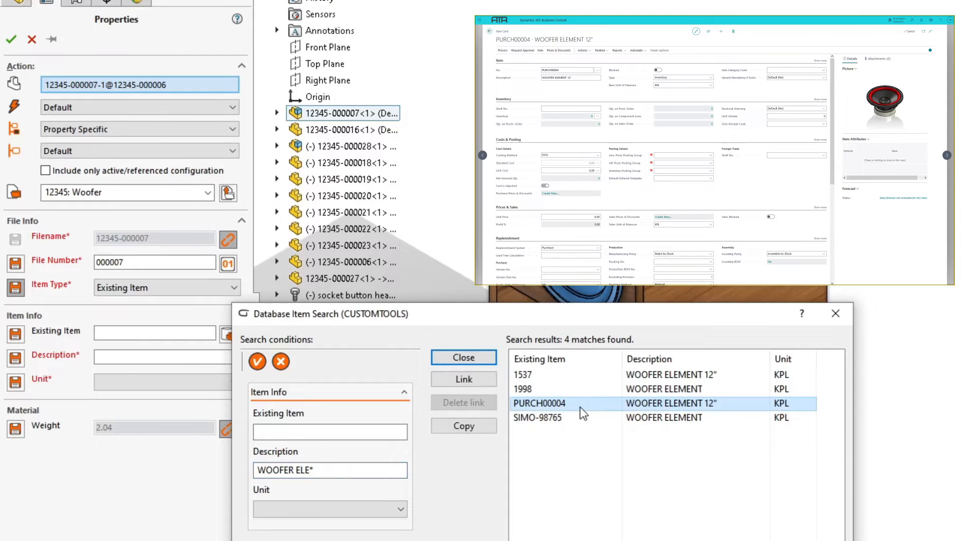
{"action": "double_click", "coordinate": [580, 408]}
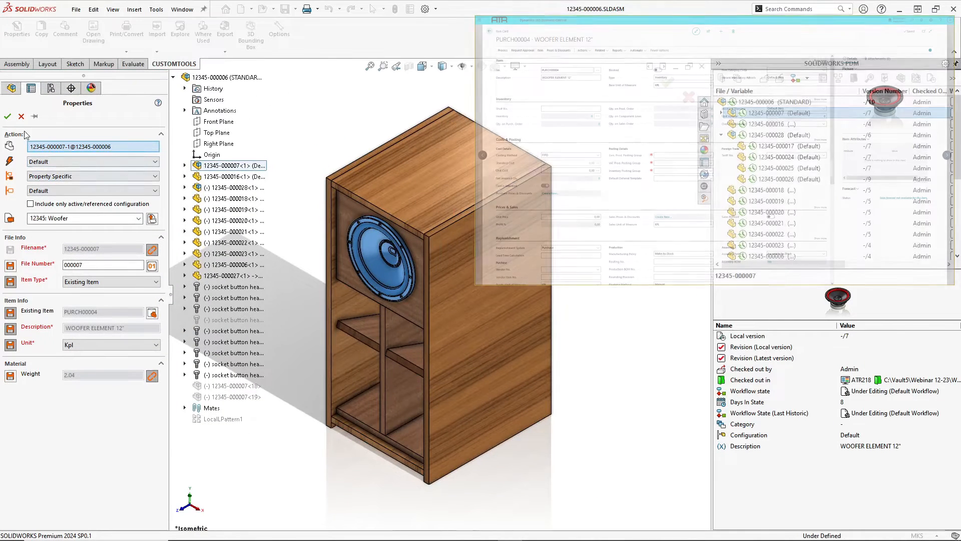
{"action": "left_click", "coordinate": [7, 116]}
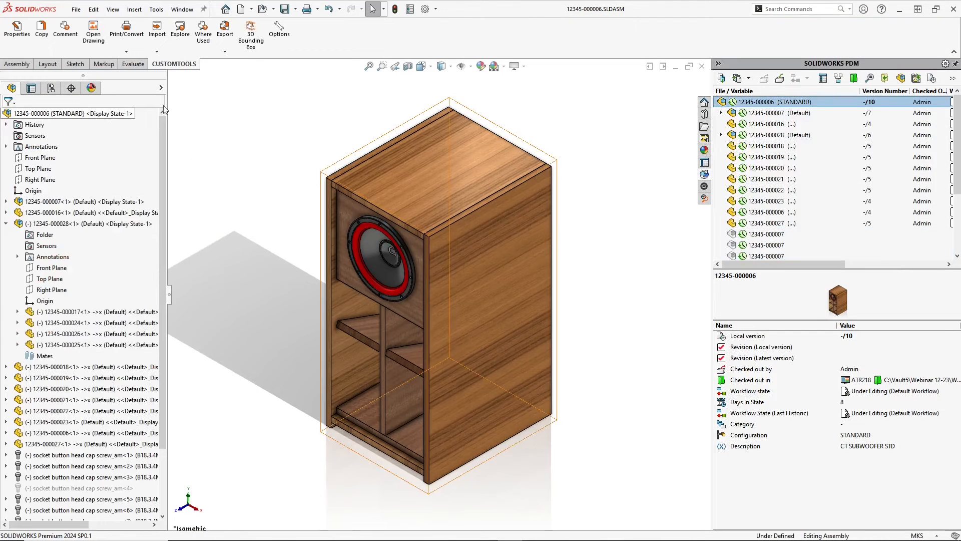
- Open the CUSTOMTOOLS export and compare the STANDARD and TRIPLE TROUBLE structures, selecting the top-level subwoofer row in each
{"action": "left_click", "coordinate": [228, 33]}
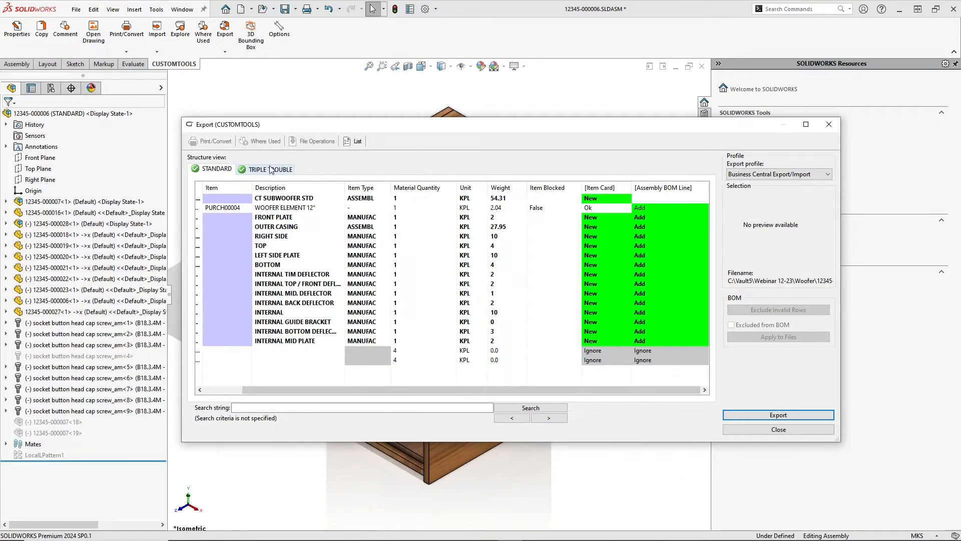
{"action": "left_click", "coordinate": [188, 148]}
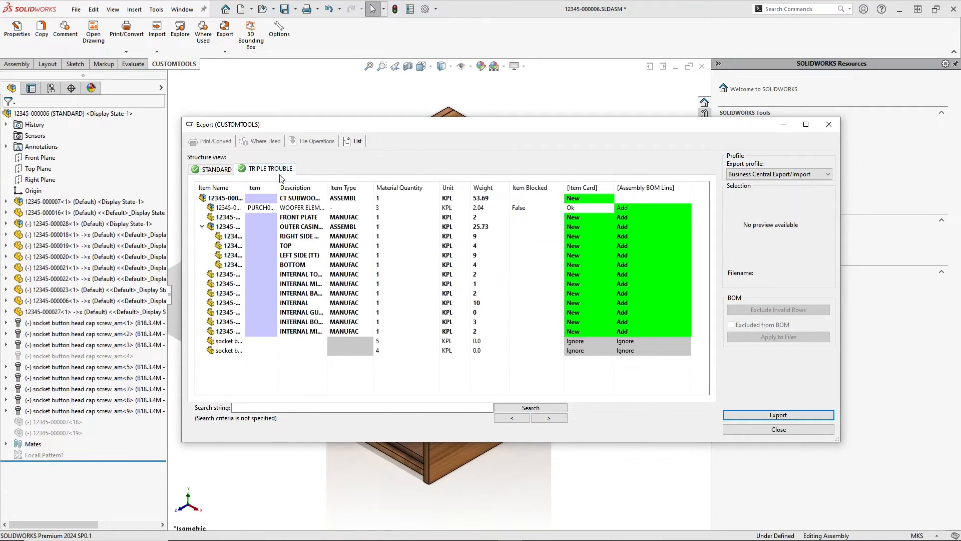
{"action": "left_click", "coordinate": [360, 199]}
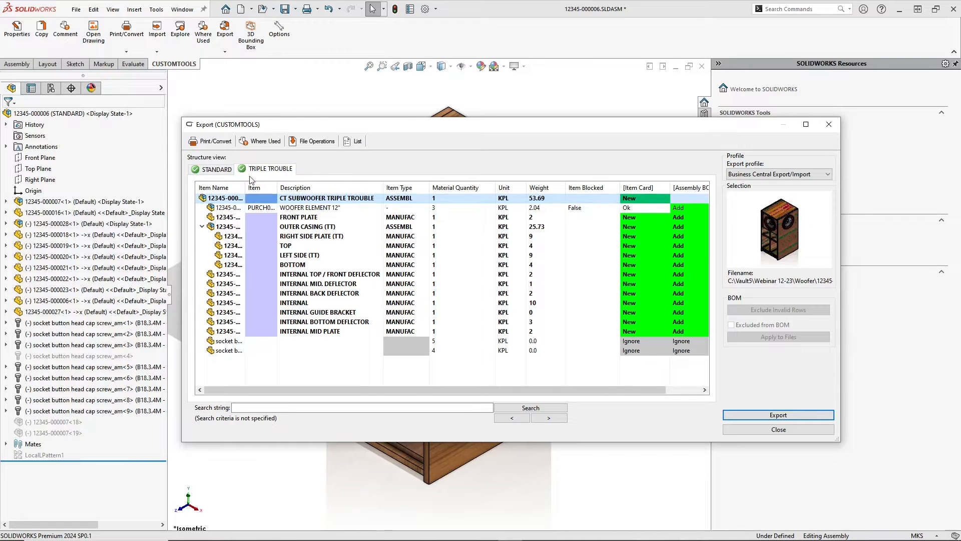
{"action": "left_click", "coordinate": [225, 170]}
{"action": "left_click", "coordinate": [281, 201]}
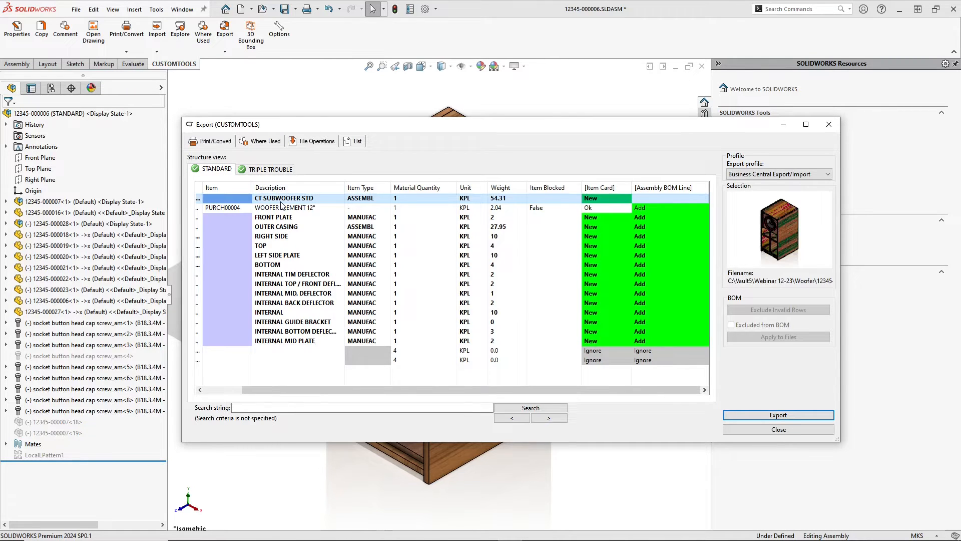
- Export the subwoofer's item cards and assembly BOM lines with the Business Central Export/Import profile
{"action": "left_click", "coordinate": [780, 416]}
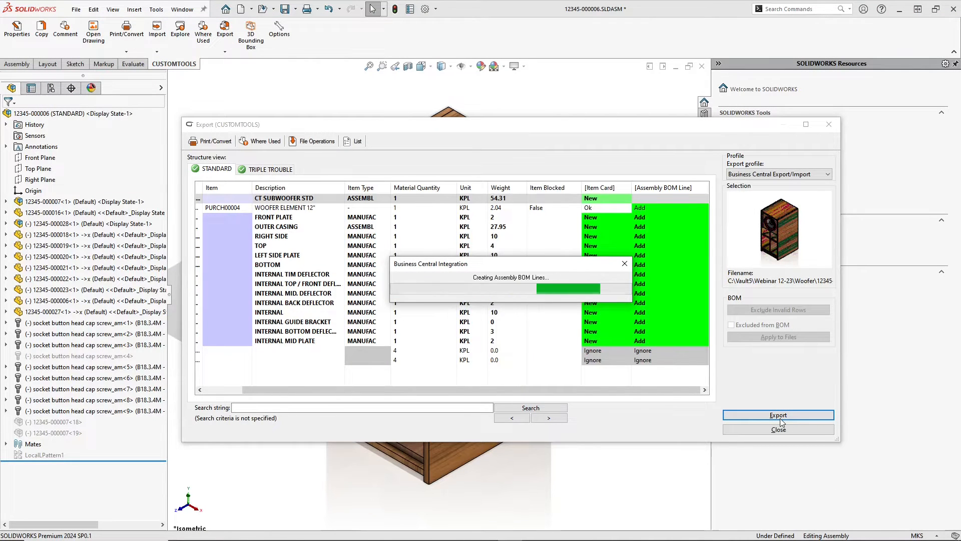
{"action": "left_click", "coordinate": [540, 275]}
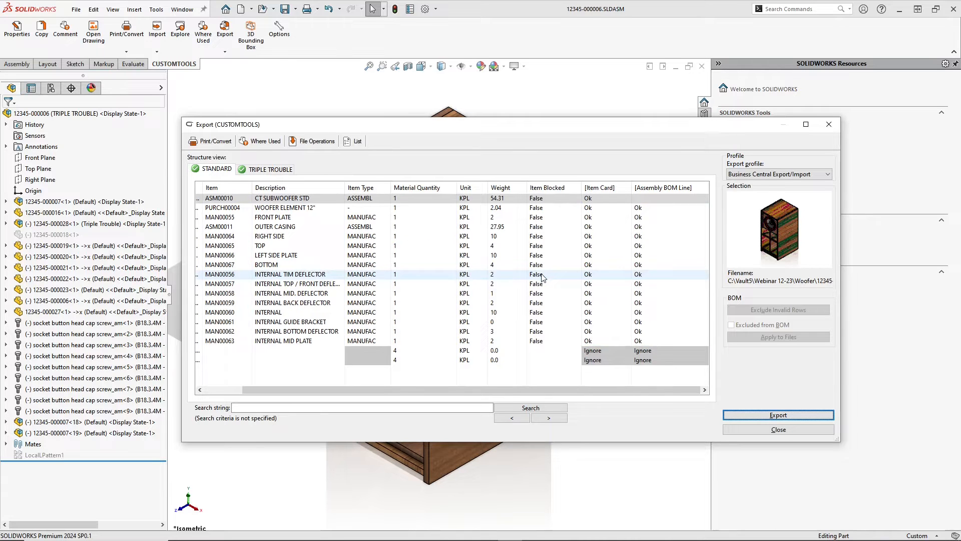
{"action": "left_click_drag", "start_coordinate": [488, 389], "coordinate": [395, 388]}
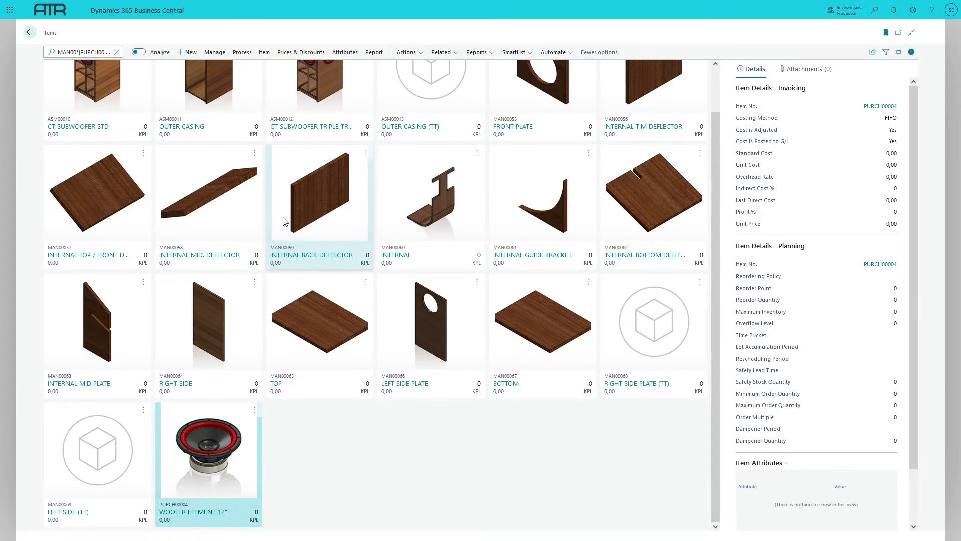
- Switch to Business Central and examine the item cards and assembly BOMs of CT SUBWOOFER STD and OUTER CASING
{"action": "scroll", "coordinate": [285, 222], "scroll_direction": "up", "scroll_amount": 1}
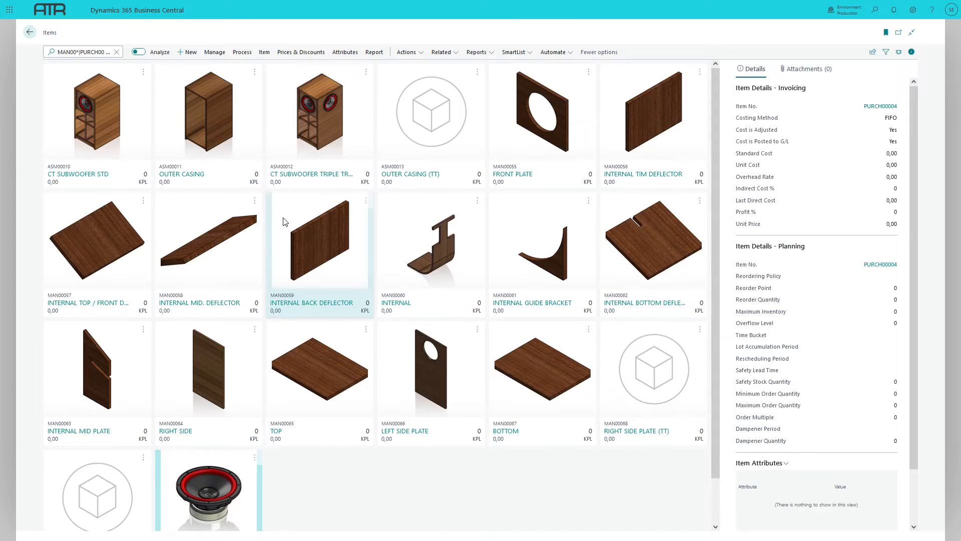
{"action": "left_click", "coordinate": [95, 177]}
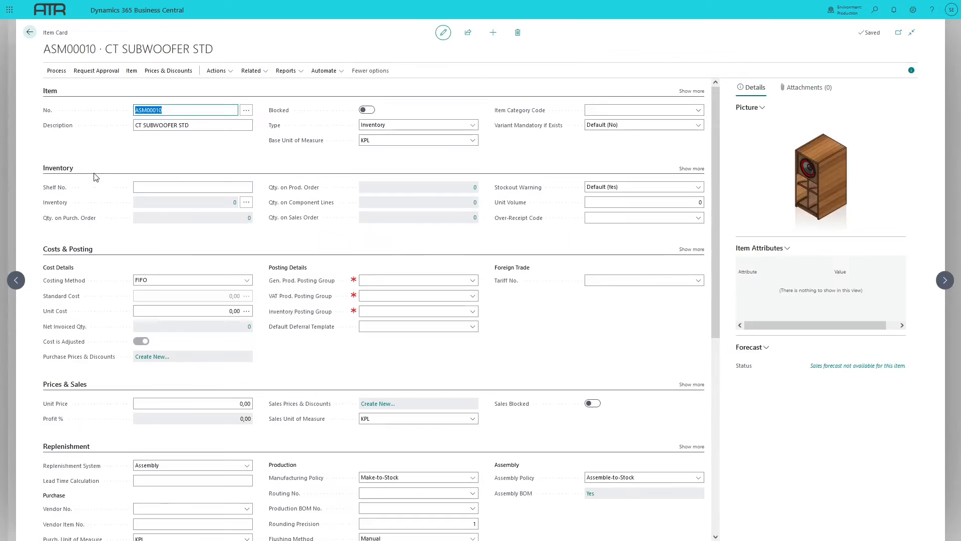
{"action": "left_click", "coordinate": [590, 494]}
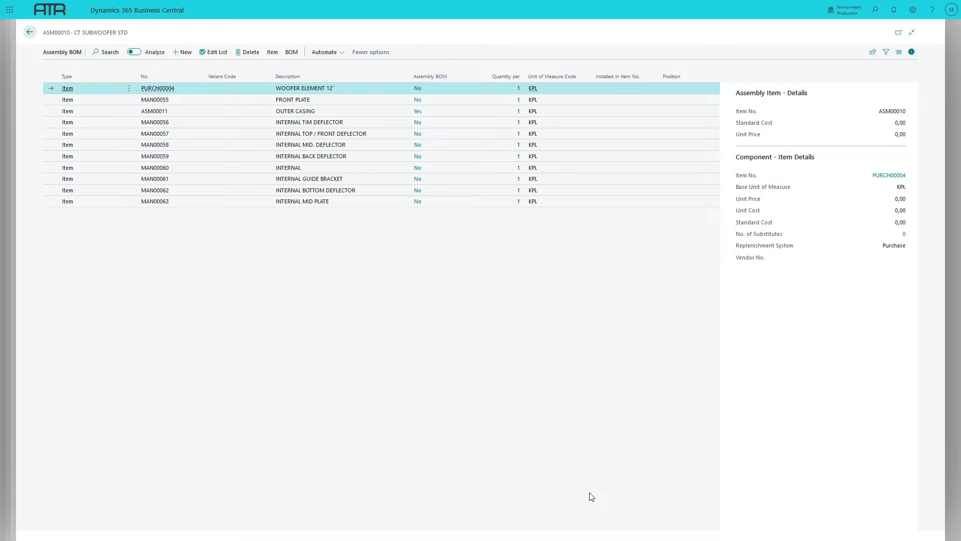
{"action": "left_click", "coordinate": [29, 32]}
{"action": "left_click", "coordinate": [30, 30]}
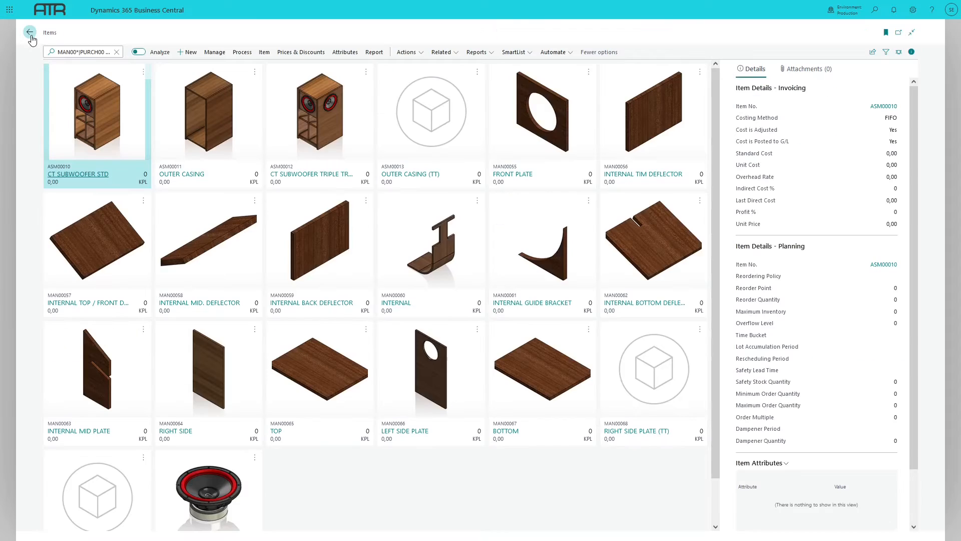
{"action": "left_click", "coordinate": [187, 175]}
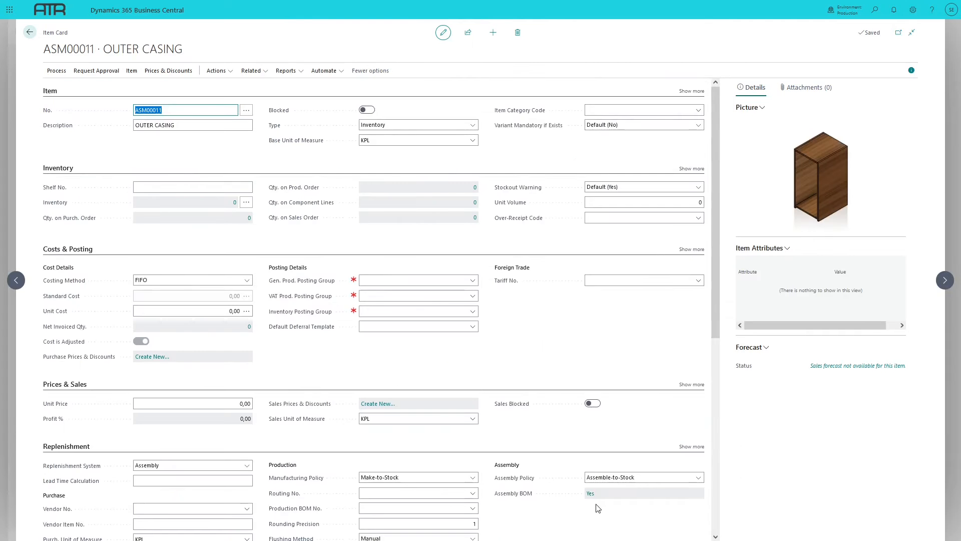
{"action": "left_click", "coordinate": [591, 494]}
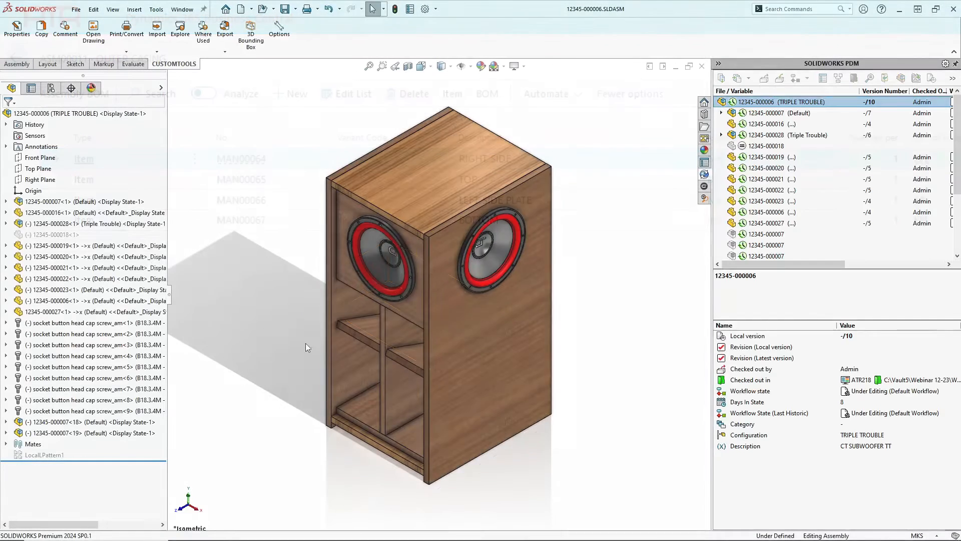
{"action": "left_click", "coordinate": [100, 223]}
{"action": "left_click", "coordinate": [131, 196]}
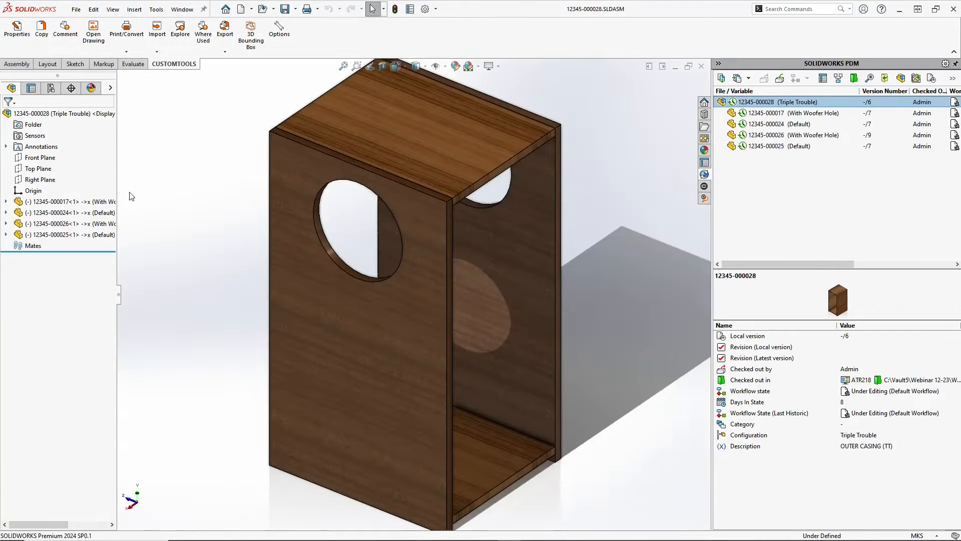
{"action": "left_click", "coordinate": [134, 11]}
{"action": "mouse_move", "coordinate": [150, 24]}
{"action": "left_click", "coordinate": [249, 36]}
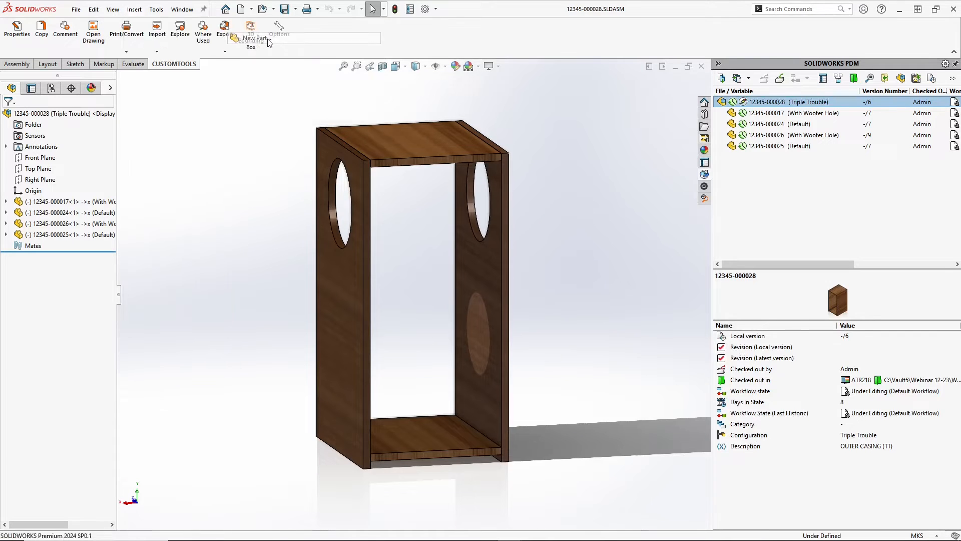
{"action": "left_click", "coordinate": [161, 231]}
- Edit the new part in context and sketch a corner rectangle filling the opening between the casing's four panels
{"action": "left_click", "coordinate": [68, 246]}
{"action": "left_click", "coordinate": [18, 64]}
{"action": "left_click", "coordinate": [29, 41]}
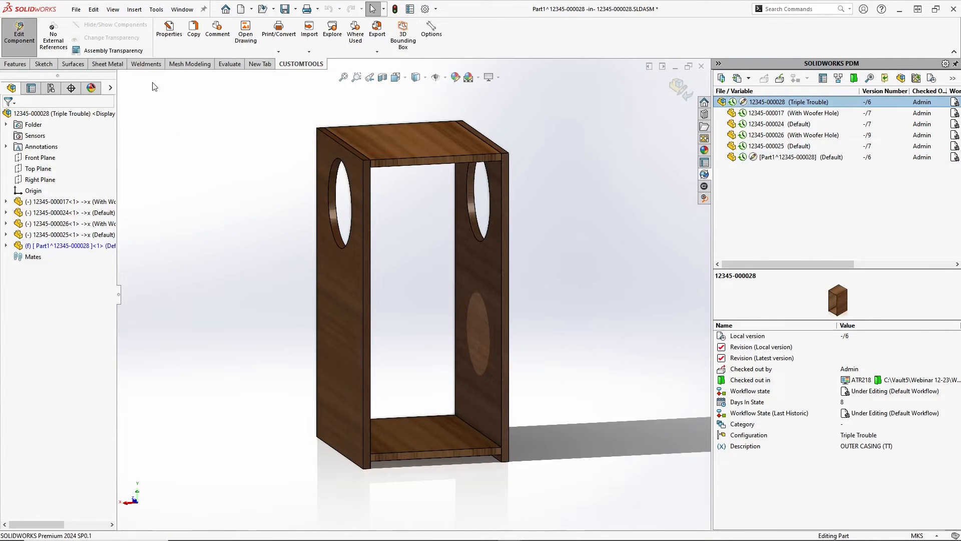
{"action": "left_click", "coordinate": [420, 162]}
{"action": "left_click", "coordinate": [43, 64]}
{"action": "left_click", "coordinate": [164, 36]}
{"action": "left_click", "coordinate": [216, 38]}
{"action": "left_click", "coordinate": [328, 109]}
{"action": "left_click", "coordinate": [497, 471]}
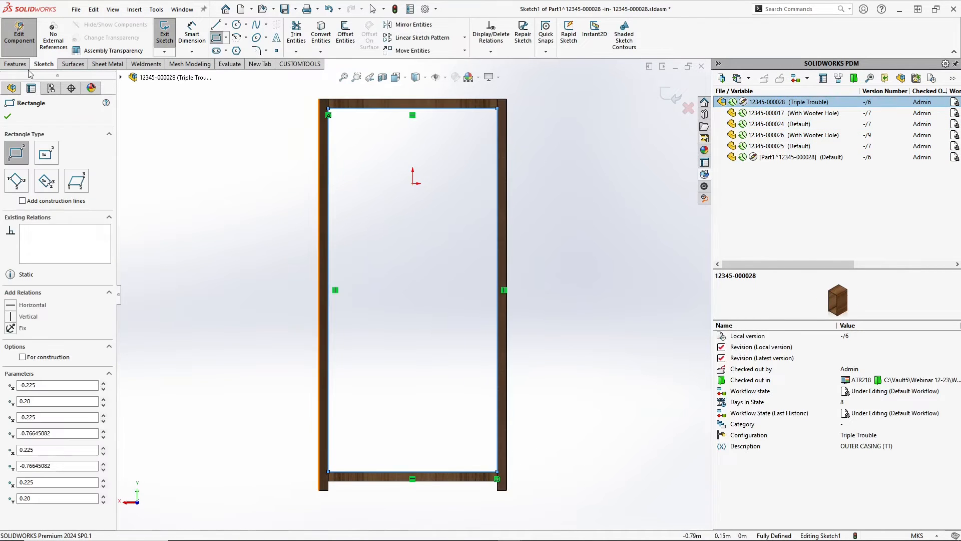
- Extrude the rectangle into a solid panel closing the casing opening and finish editing the part in context
{"action": "left_click", "coordinate": [15, 64]}
{"action": "left_click", "coordinate": [168, 34]}
{"action": "left_click", "coordinate": [10, 176]}
{"action": "left_click", "coordinate": [30, 212]}
{"action": "left_click", "coordinate": [7, 117]}
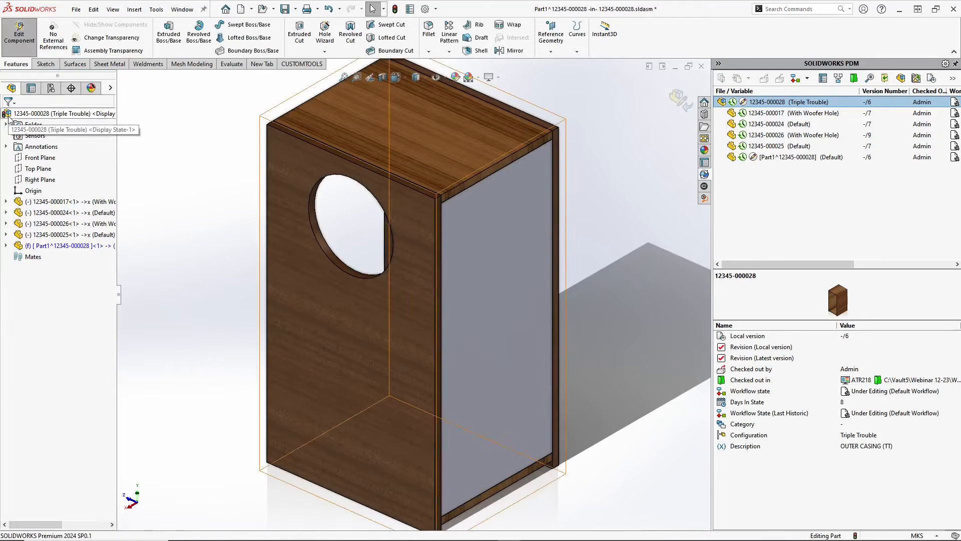
{"action": "left_click", "coordinate": [19, 33]}
- Open the CUSTOMTOOLS properties of the new panel and set its save action to Save Externally
{"action": "left_click", "coordinate": [172, 64]}
{"action": "left_click", "coordinate": [488, 314]}
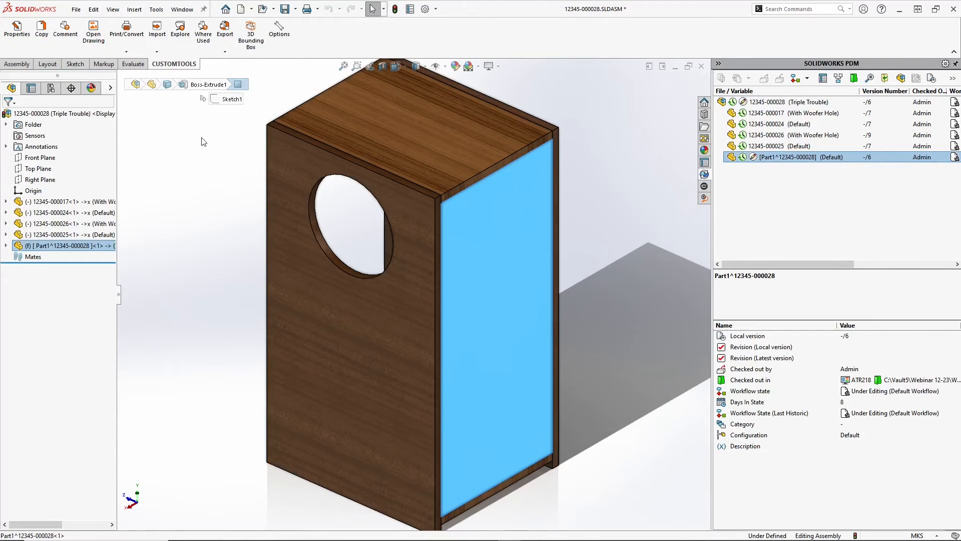
{"action": "left_click", "coordinate": [21, 32]}
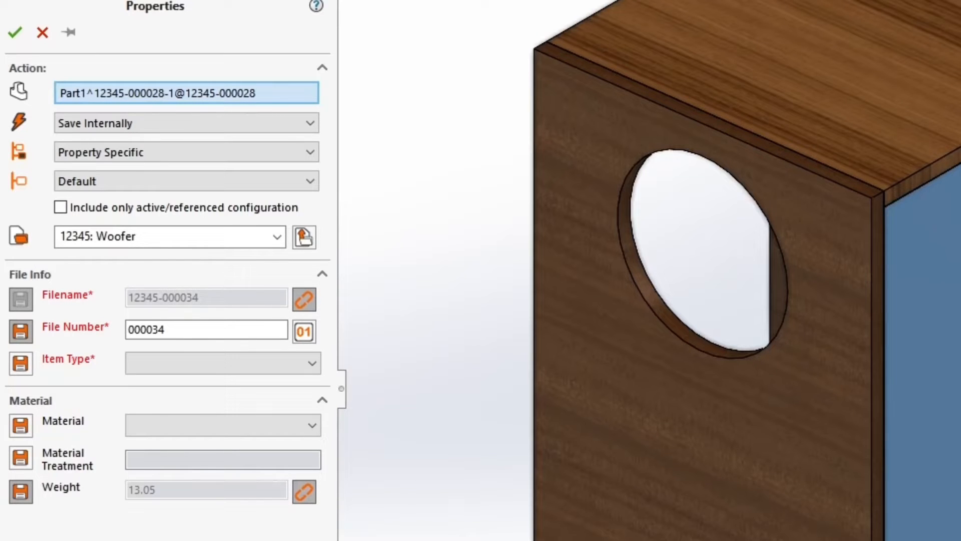
{"action": "left_click", "coordinate": [203, 129]}
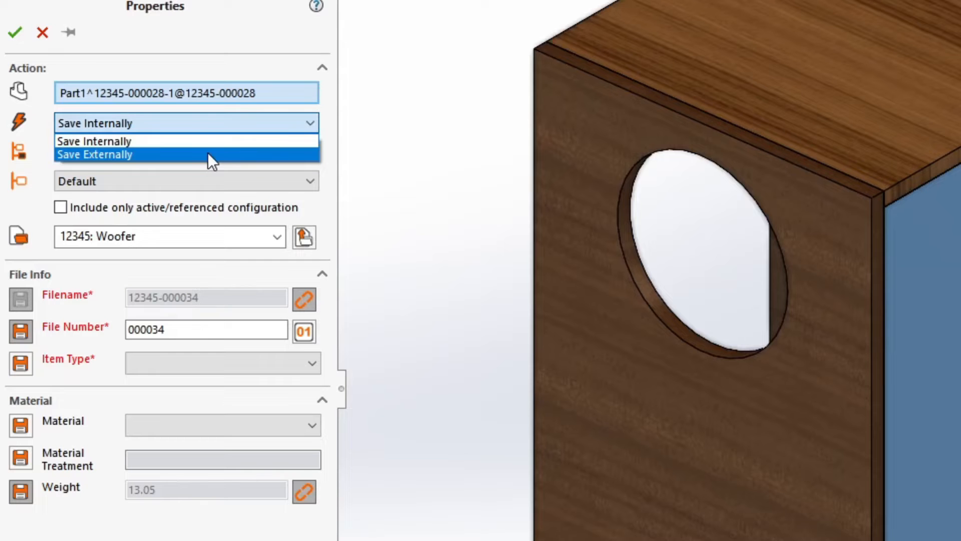
{"action": "left_click", "coordinate": [208, 153]}
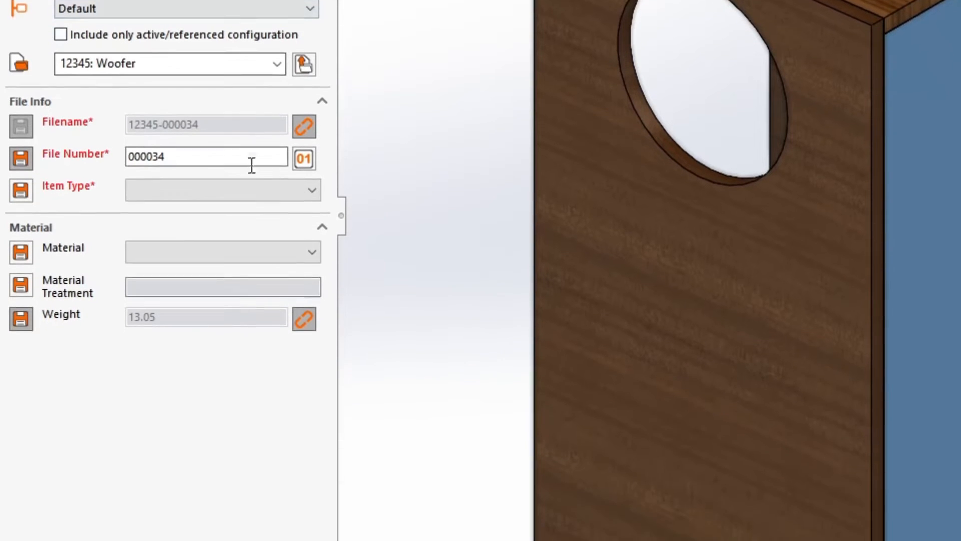
- Set the new panel's item type to New Manufactured Item, its description to BACK PLATE and its unit to Kpl
{"action": "left_click", "coordinate": [251, 363]}
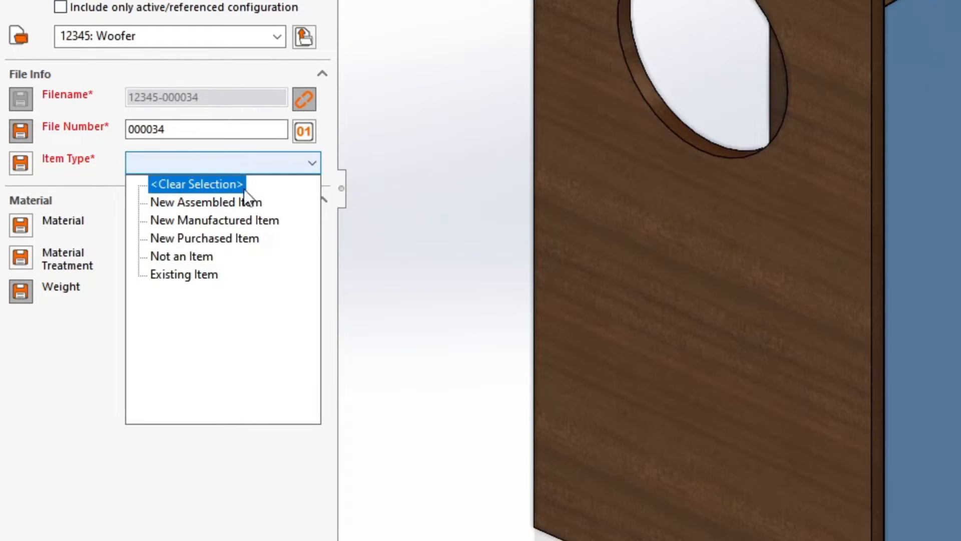
{"action": "left_click", "coordinate": [245, 221]}
{"action": "left_click", "coordinate": [245, 254]}
{"action": "type", "text": "BACK PLATE"}
{"action": "left_click", "coordinate": [248, 290]}
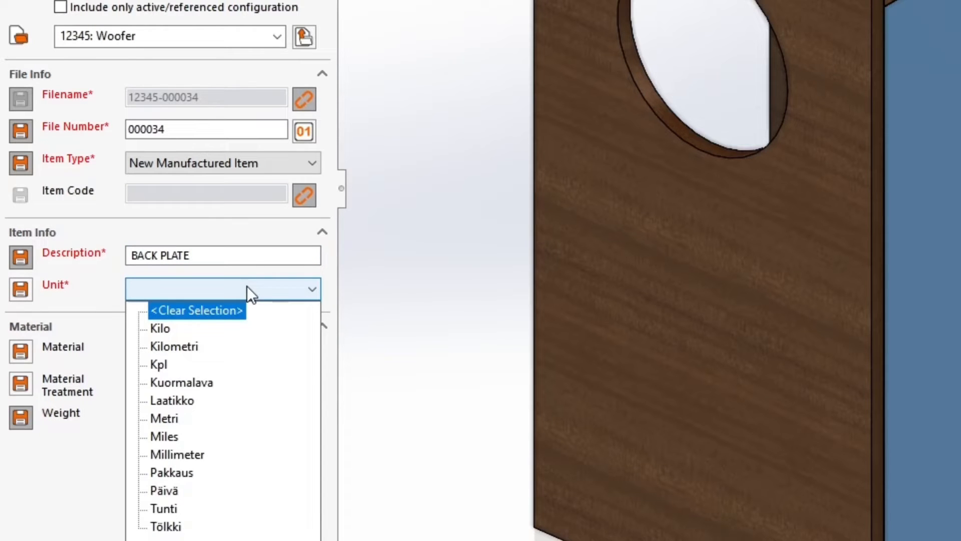
{"action": "left_click", "coordinate": [158, 370]}
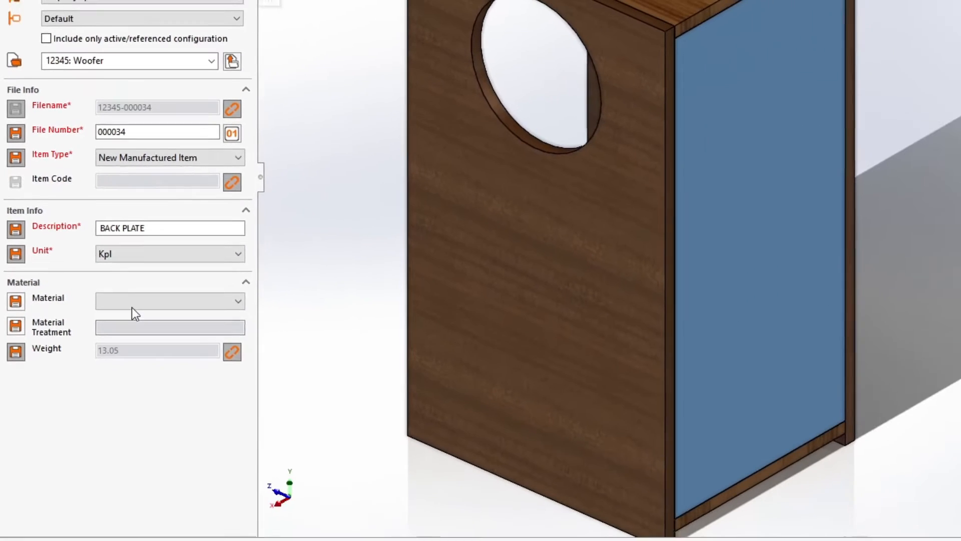
- Set the back plate's material to Teak from the Woods group with Sealer as treatment, and save its properties
{"action": "left_click", "coordinate": [173, 353]}
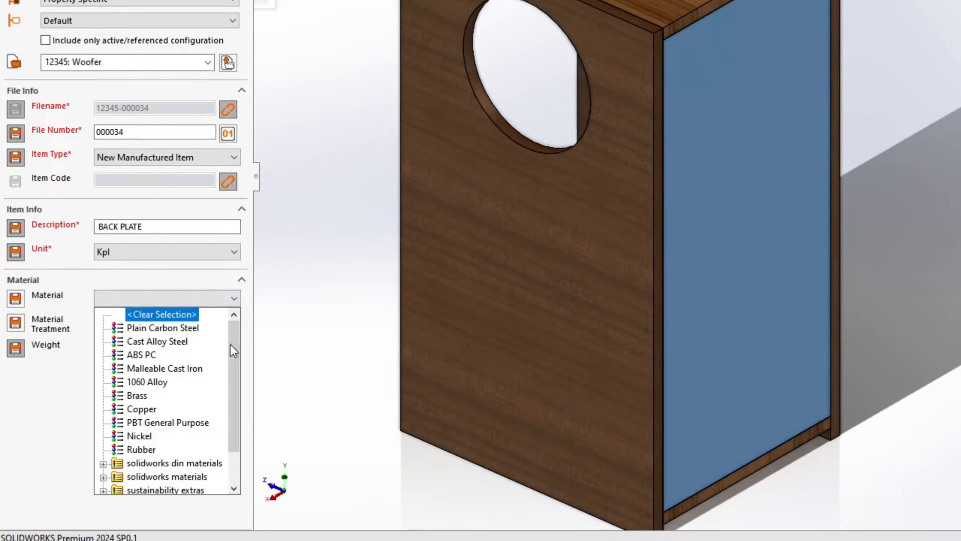
{"action": "scroll", "coordinate": [232, 350], "scroll_direction": "down", "scroll_amount": 1}
{"action": "left_click", "coordinate": [103, 436]}
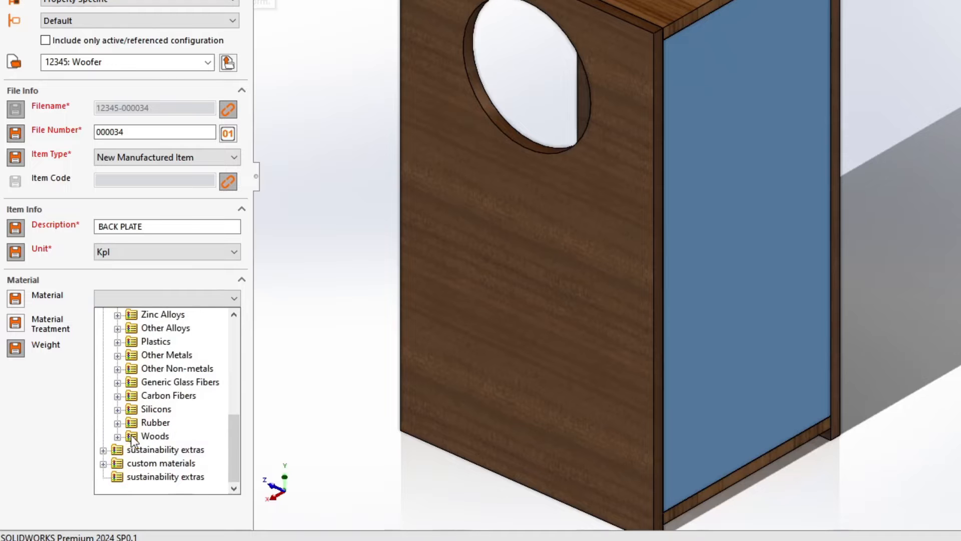
{"action": "left_click", "coordinate": [117, 436]}
{"action": "left_click", "coordinate": [161, 476]}
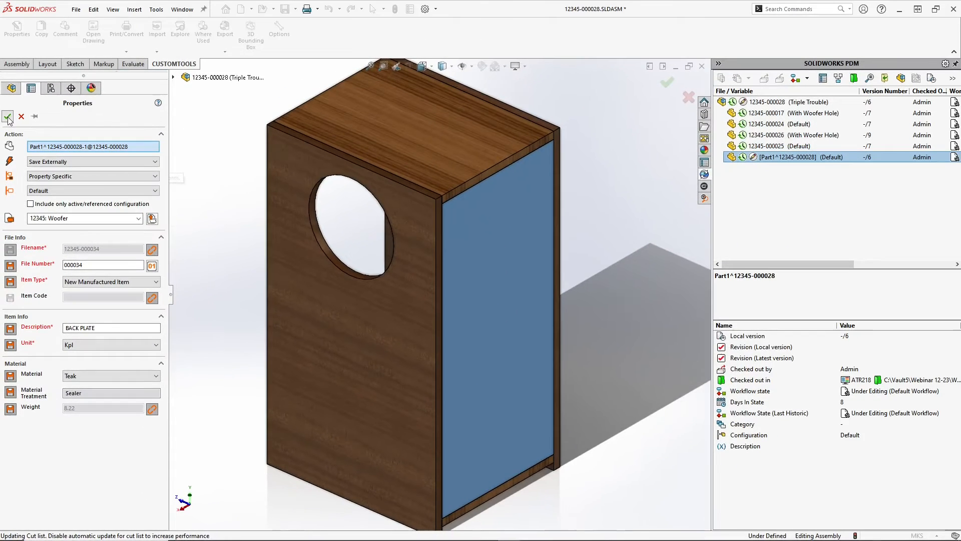
{"action": "left_click", "coordinate": [8, 118]}
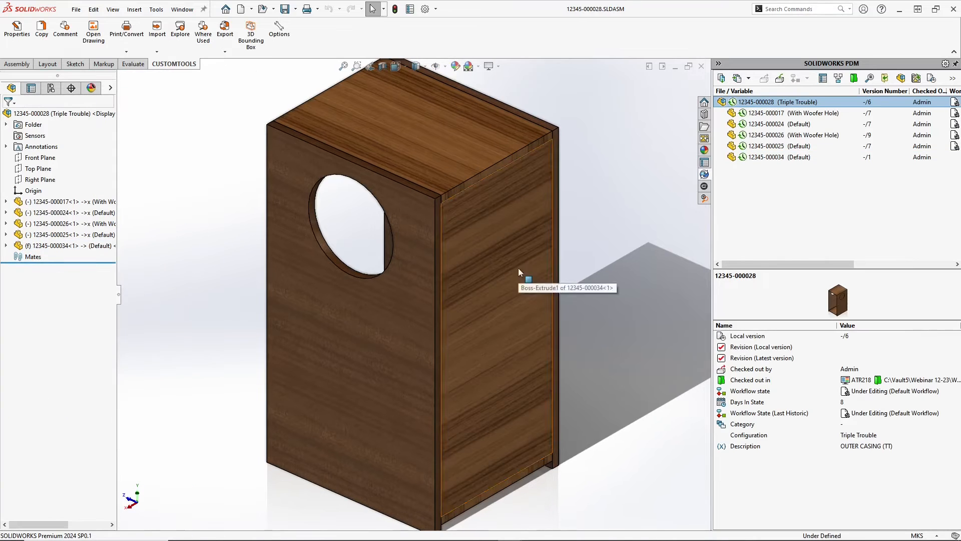
- Return to the subwoofer assembly and export its STANDARD and TRIPLE TROUBLE structures with the new back plate to Business Central
{"action": "left_click", "coordinate": [702, 66]}
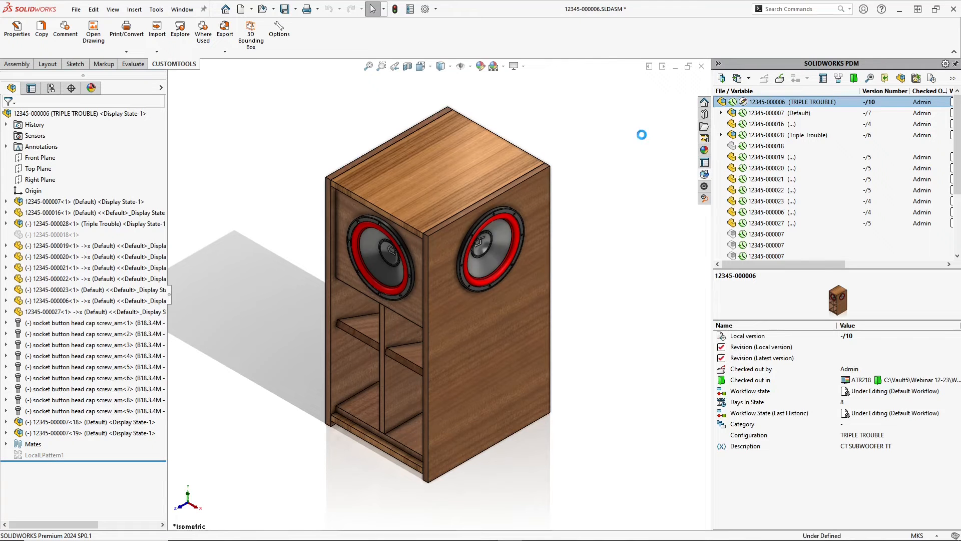
{"action": "left_click", "coordinate": [232, 31]}
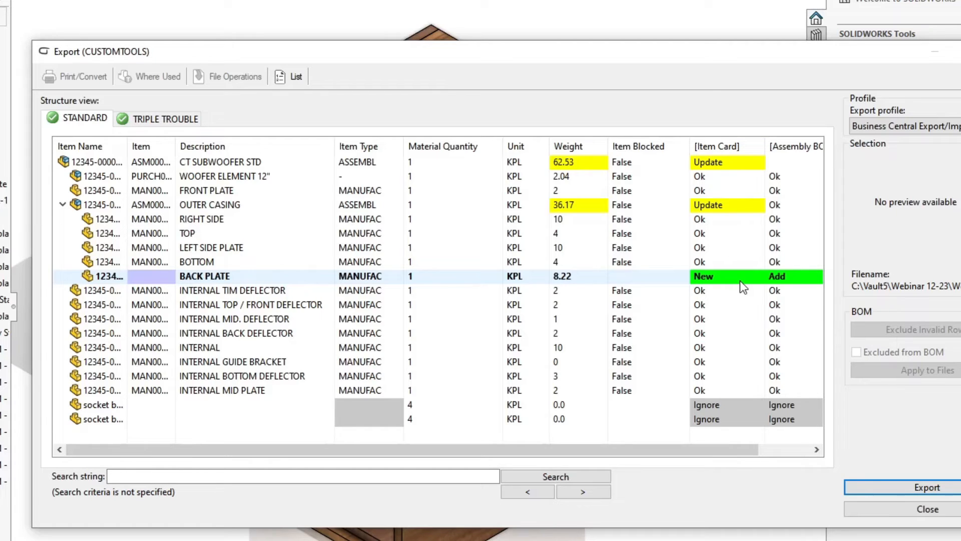
{"action": "left_click", "coordinate": [165, 121]}
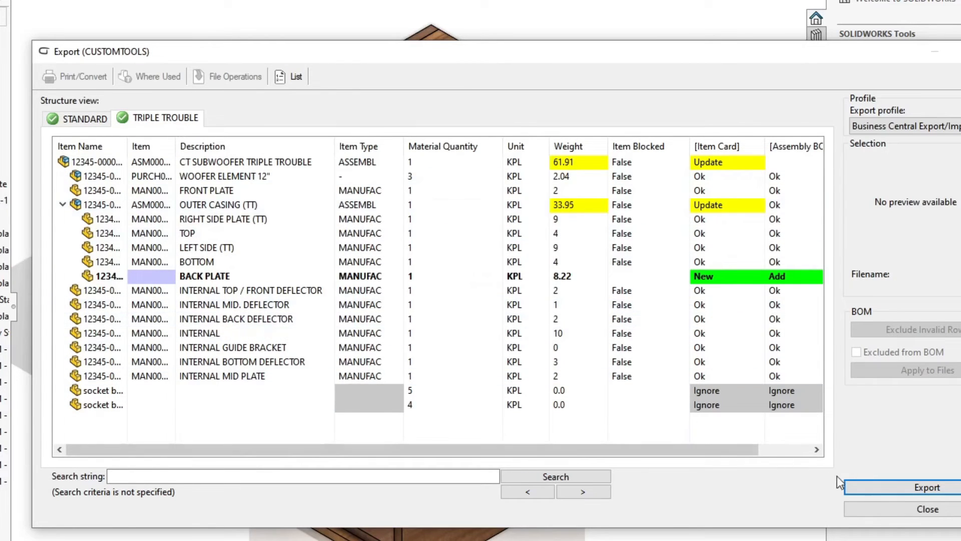
{"action": "left_click", "coordinate": [860, 490]}
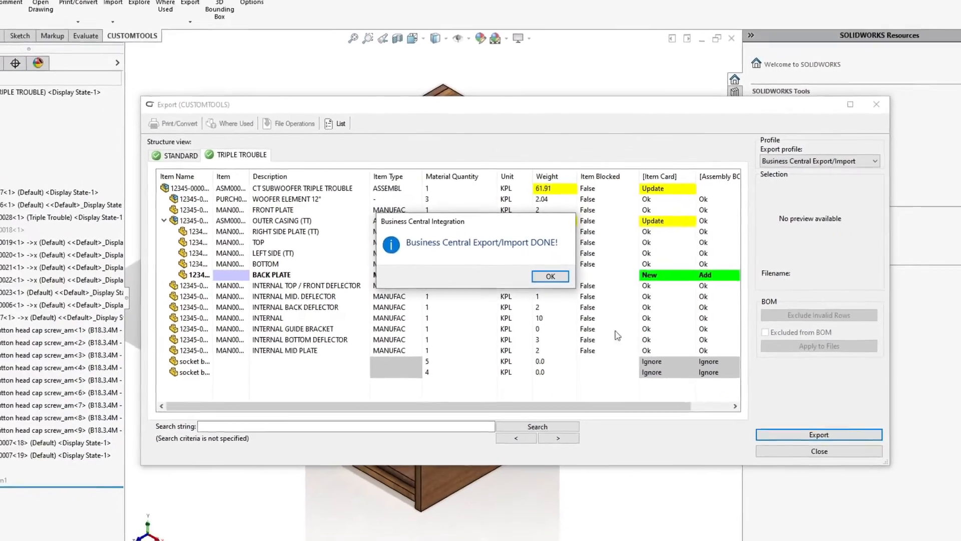
{"action": "key", "text": "Return"}
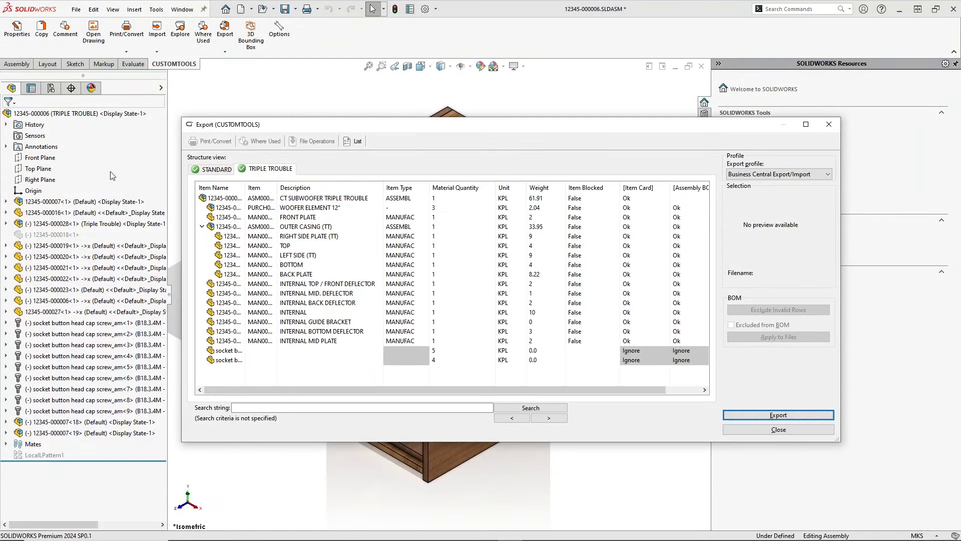
{"action": "left_click", "coordinate": [730, 430]}
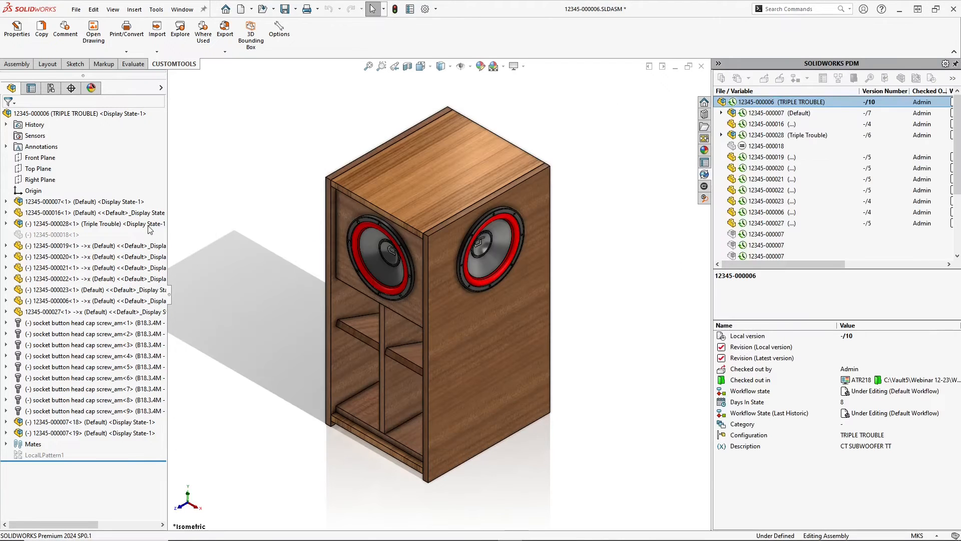
- Open the outer casing's CUSTOMTOOLS properties and start a new virtual item row in its BOM Additions
{"action": "left_click", "coordinate": [150, 224]}
{"action": "left_click", "coordinate": [16, 27]}
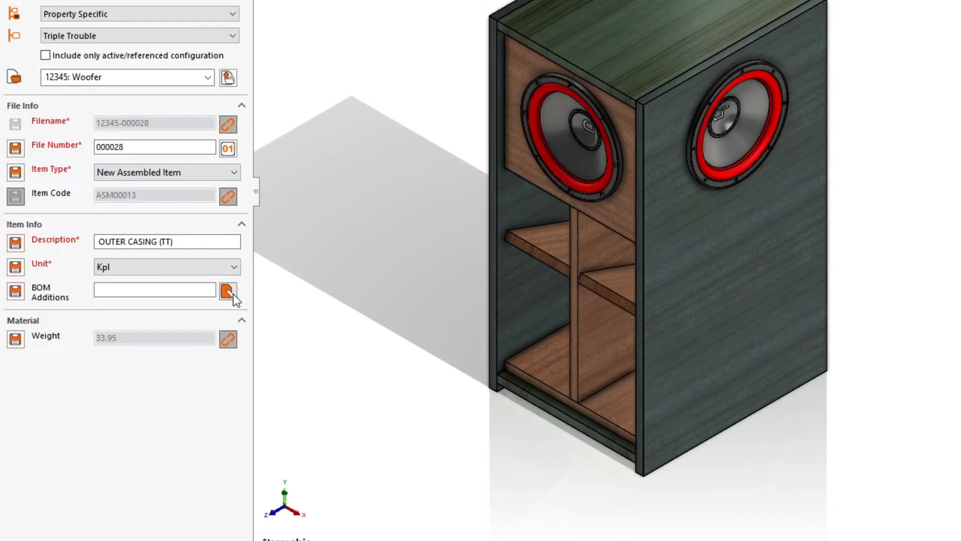
{"action": "left_click", "coordinate": [227, 291]}
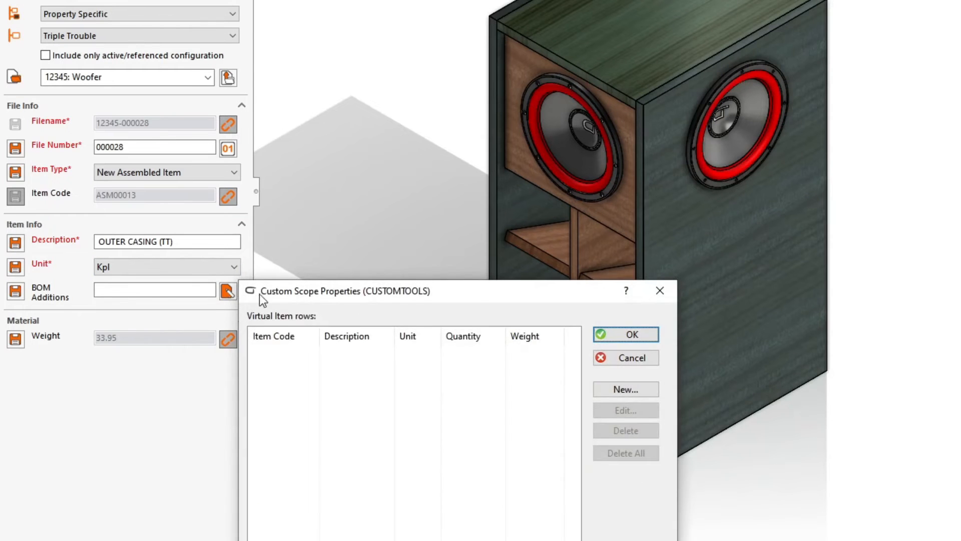
{"action": "left_click_drag", "start_coordinate": [268, 290], "coordinate": [270, 164]}
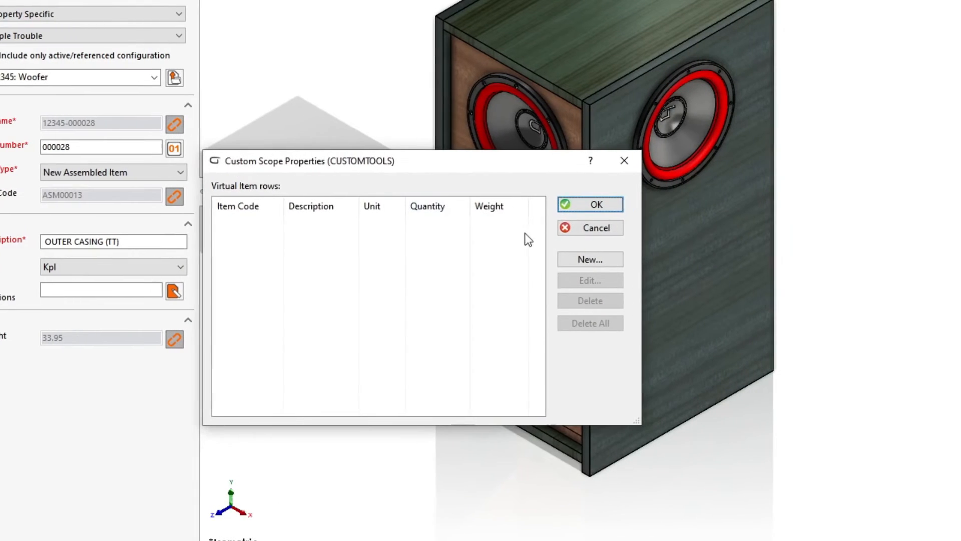
{"action": "left_click", "coordinate": [553, 261]}
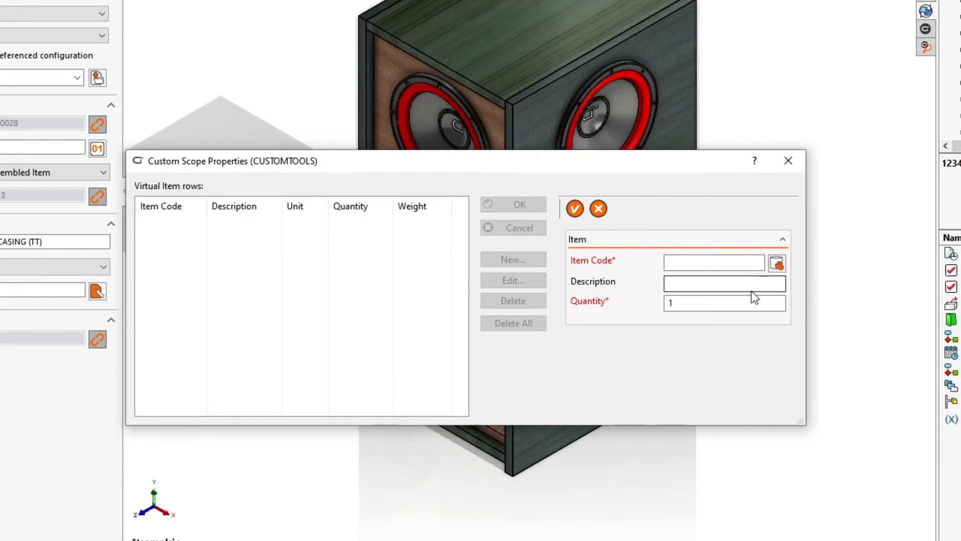
- Search the item database for "Super Glue*", link Super Glue to the new row with quantity 10, and save the BOM addition
{"action": "left_click", "coordinate": [783, 263]}
{"action": "left_click_drag", "start_coordinate": [782, 187], "coordinate": [219, 37]}
{"action": "left_click_drag", "start_coordinate": [247, 194], "coordinate": [189, 193]}
{"action": "type", "text": "Super Glue*"}
{"action": "key", "text": "Return"}
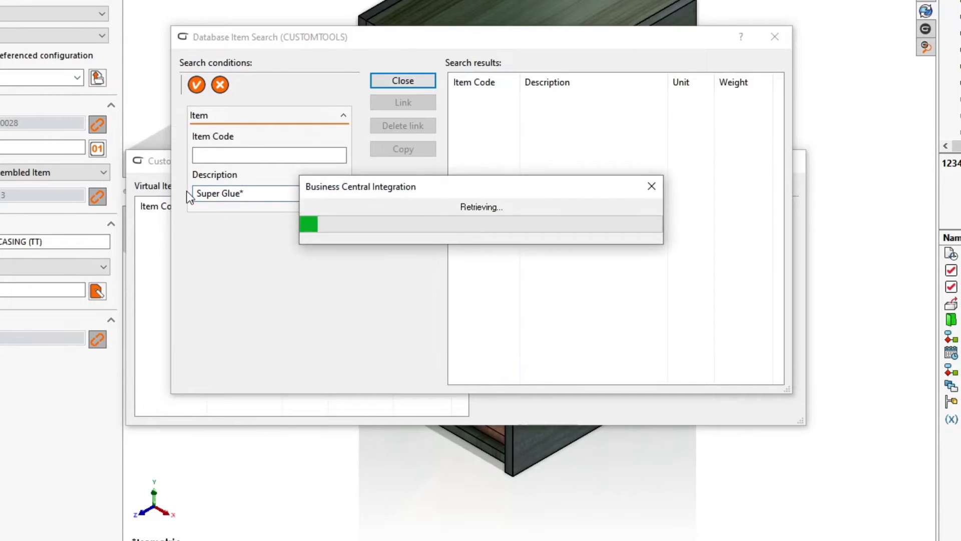
{"action": "double_click", "coordinate": [528, 98]}
{"action": "left_click", "coordinate": [692, 304]}
{"action": "left_click", "coordinate": [575, 209]}
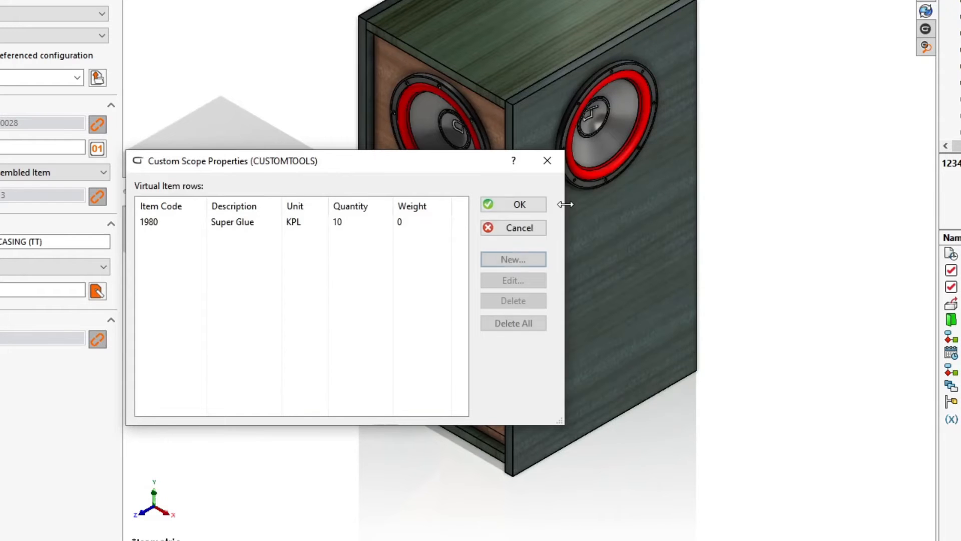
{"action": "left_click", "coordinate": [534, 206]}
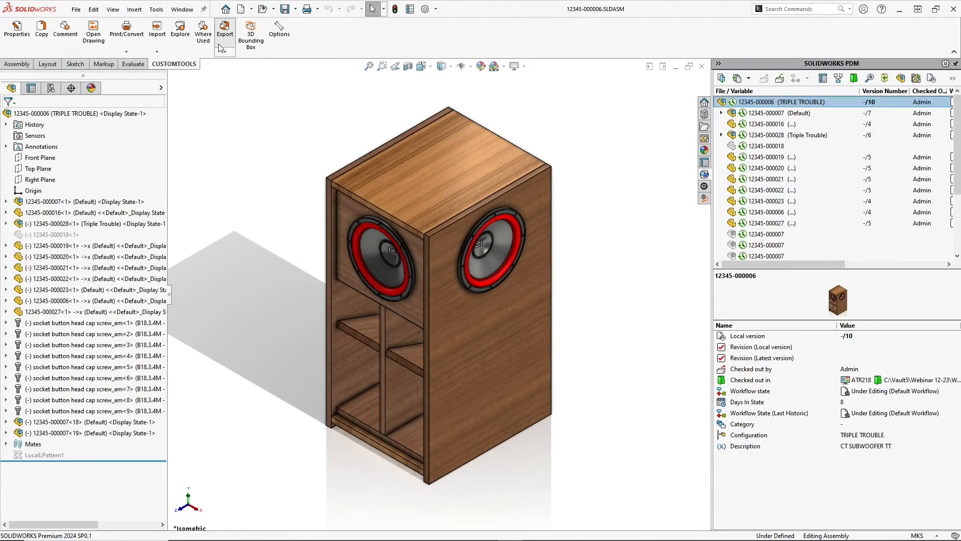
- Review the STANDARD and TRIPLE TROUBLE structures with the Super Glue row and export them to Business Central
{"action": "left_click", "coordinate": [224, 30]}
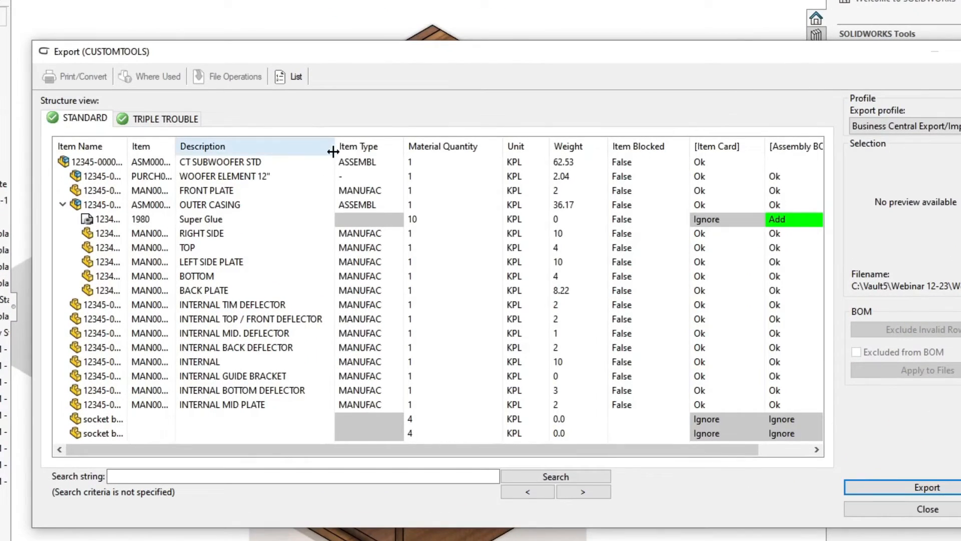
{"action": "left_click_drag", "start_coordinate": [333, 151], "coordinate": [312, 151]}
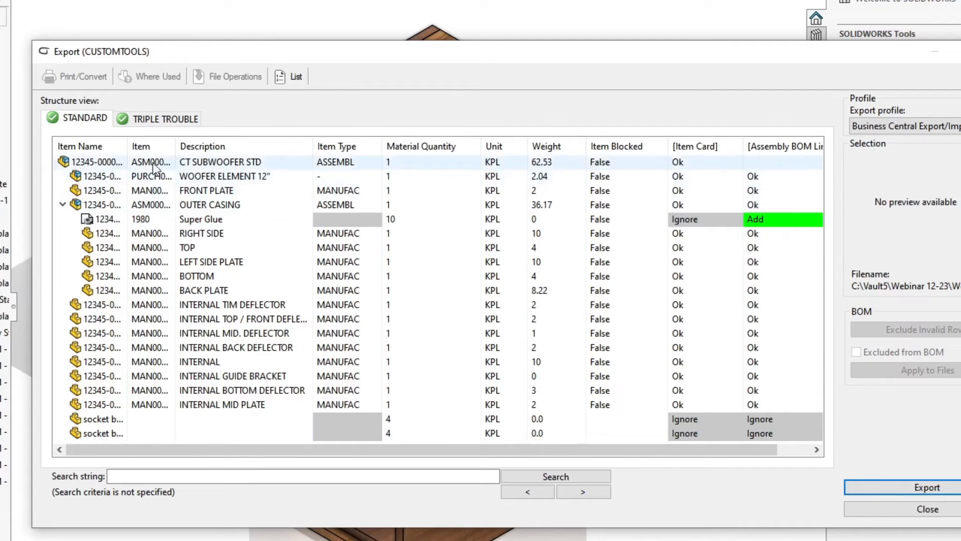
{"action": "left_click_drag", "start_coordinate": [128, 145], "coordinate": [210, 159]}
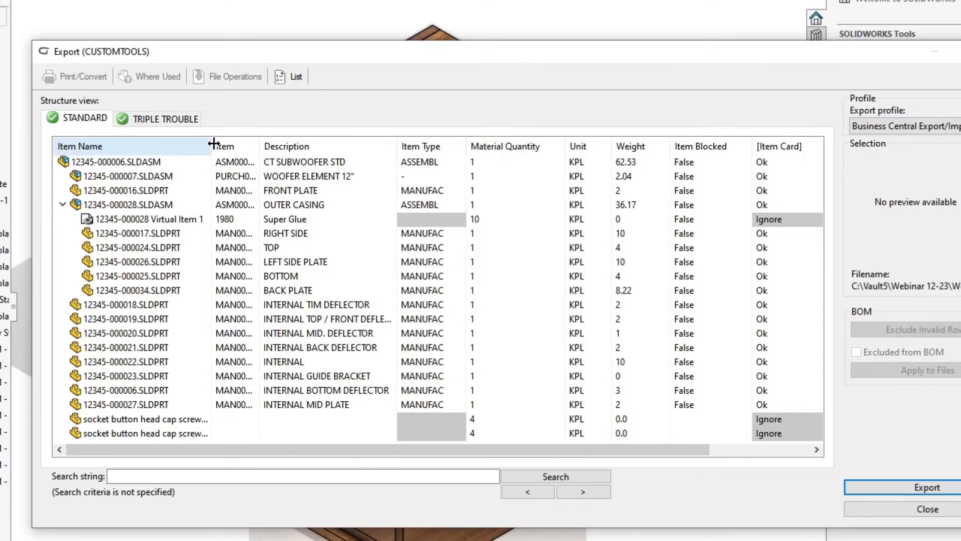
{"action": "left_click", "coordinate": [178, 119]}
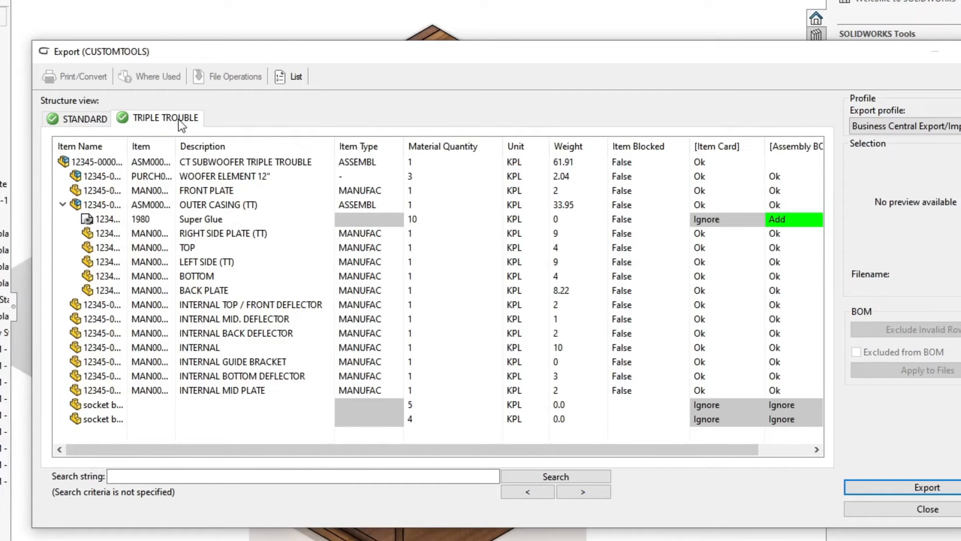
{"action": "left_click", "coordinate": [872, 488]}
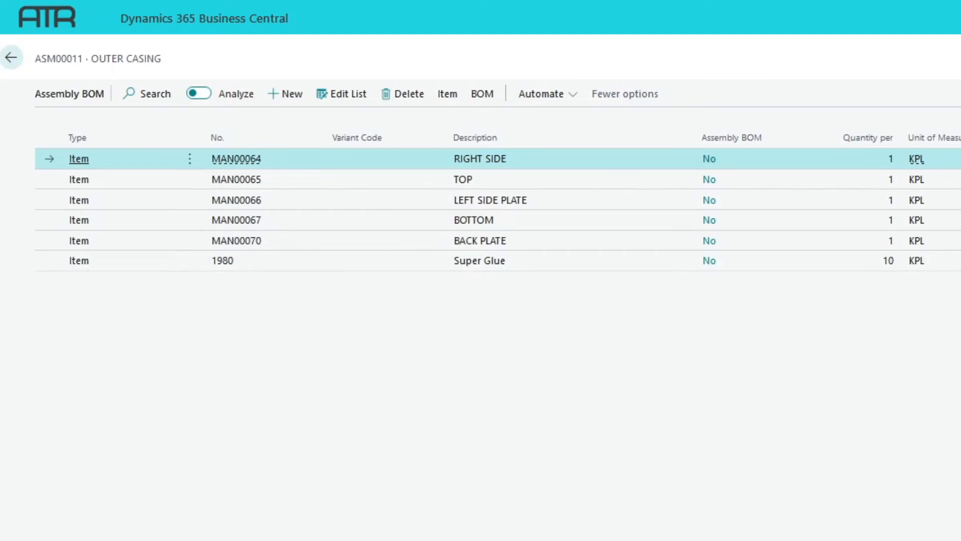
- In Business Central, leave the outer casing BOM and shorten the description of item CT SUBWOOFER TRIPLE TROUBLE to TRIPLE TROUBLE
{"action": "left_click", "coordinate": [11, 58]}
{"action": "left_click", "coordinate": [12, 61]}
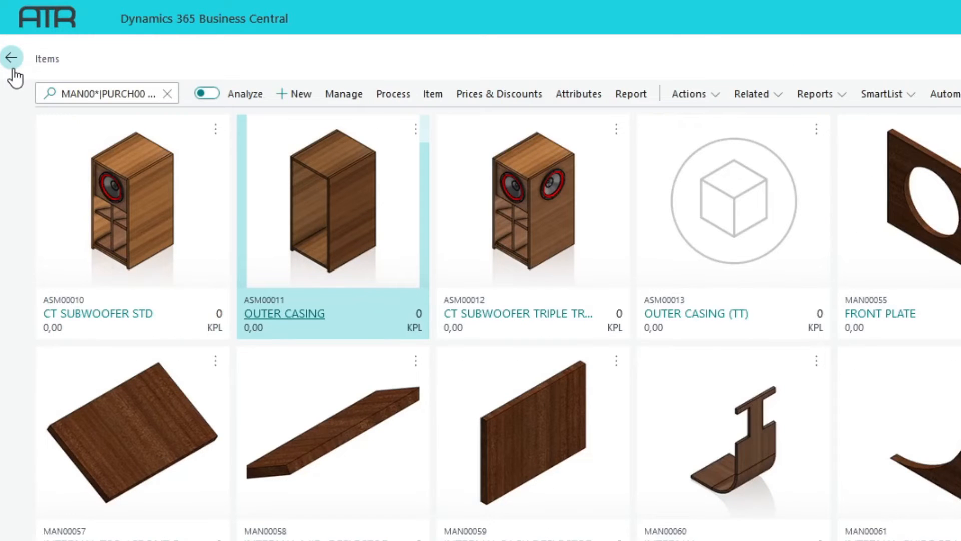
{"action": "left_click", "coordinate": [488, 315]}
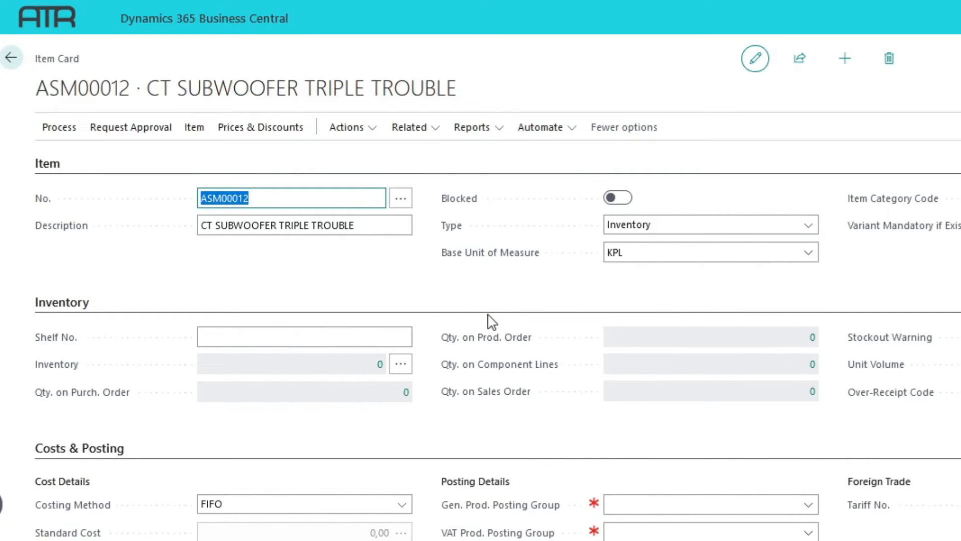
{"action": "left_click_drag", "start_coordinate": [281, 225], "coordinate": [285, 231]}
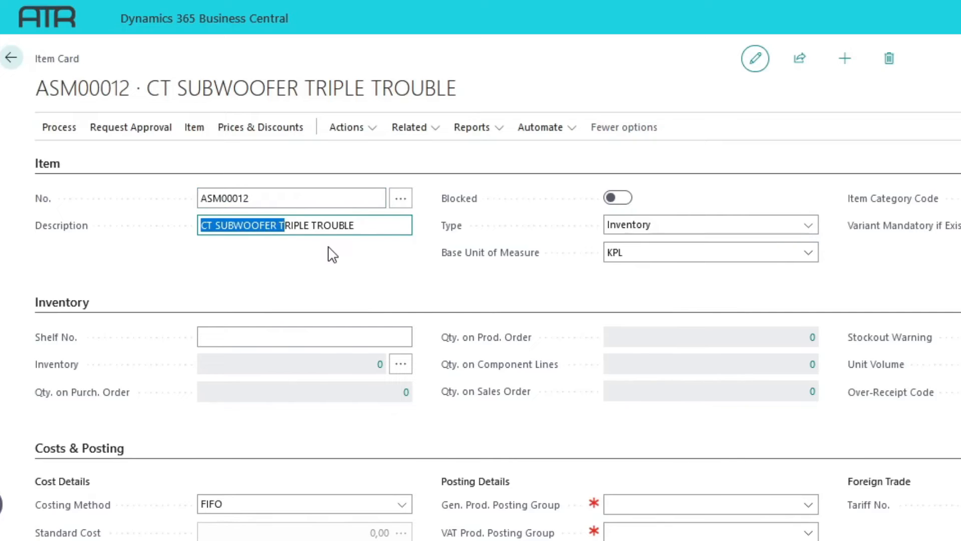
{"action": "type", "text": "T"}
{"action": "left_click", "coordinate": [11, 60]}
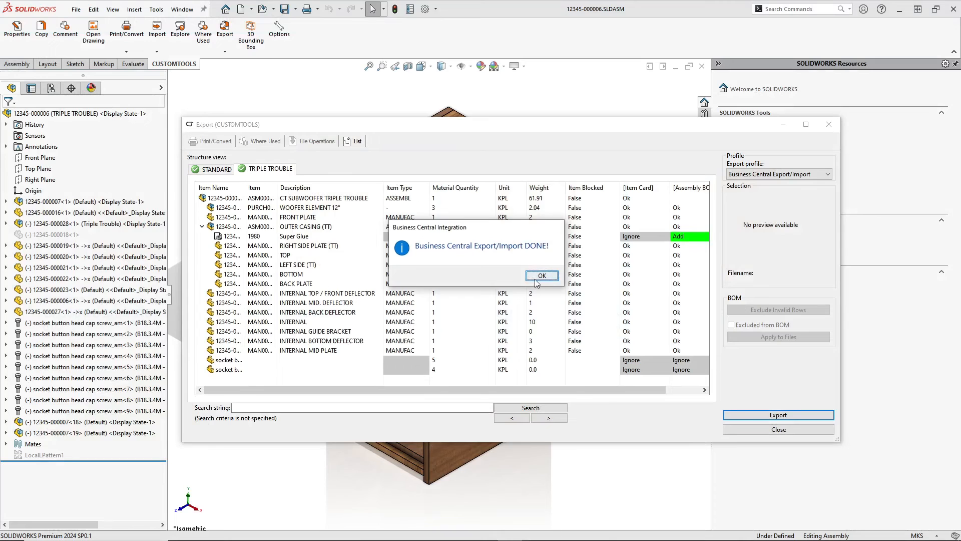
- Back in SOLIDWORKS, finish the export, reload the Business Central Export/Import profile and show the TRIPLE TROUBLE structure
{"action": "key", "text": "Return"}
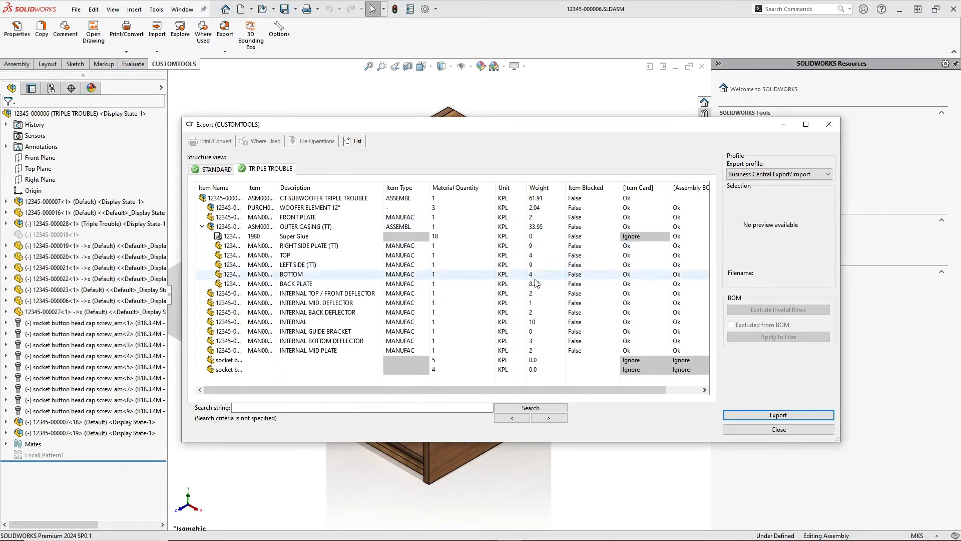
{"action": "left_click", "coordinate": [761, 175]}
{"action": "left_click", "coordinate": [761, 190]}
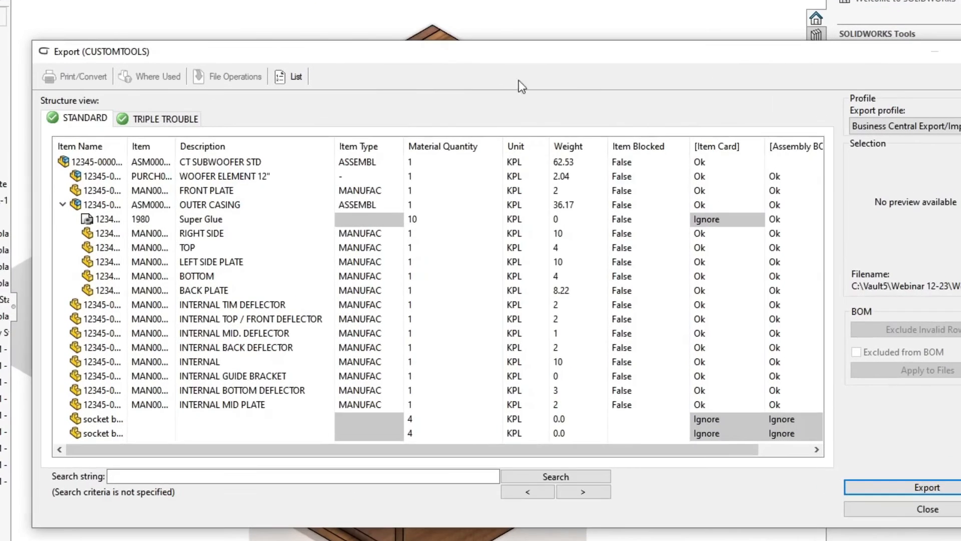
{"action": "left_click", "coordinate": [182, 121]}
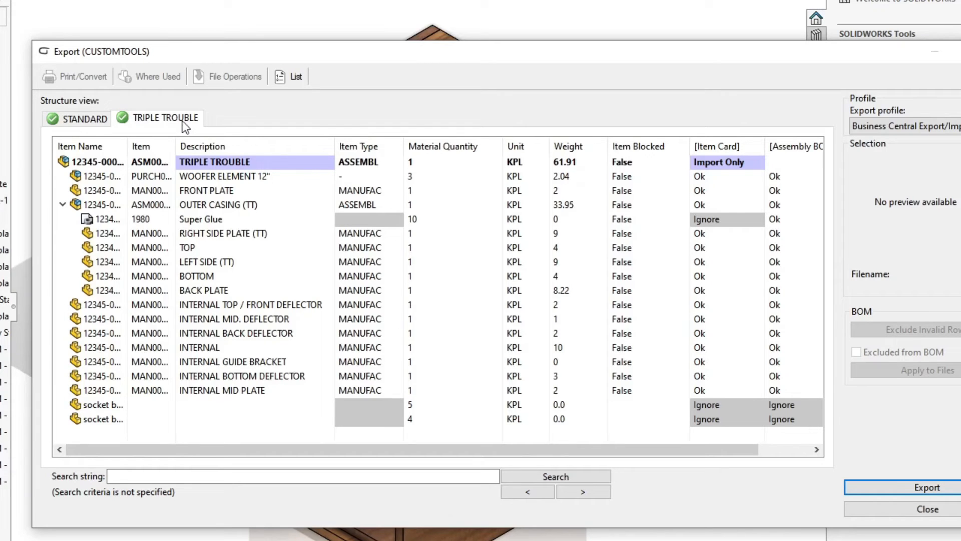
- Import the TRIPLE TROUBLE item description from Business Central and open the top-level assembly's CUSTOMTOOLS properties to check it
{"action": "left_click", "coordinate": [864, 488]}
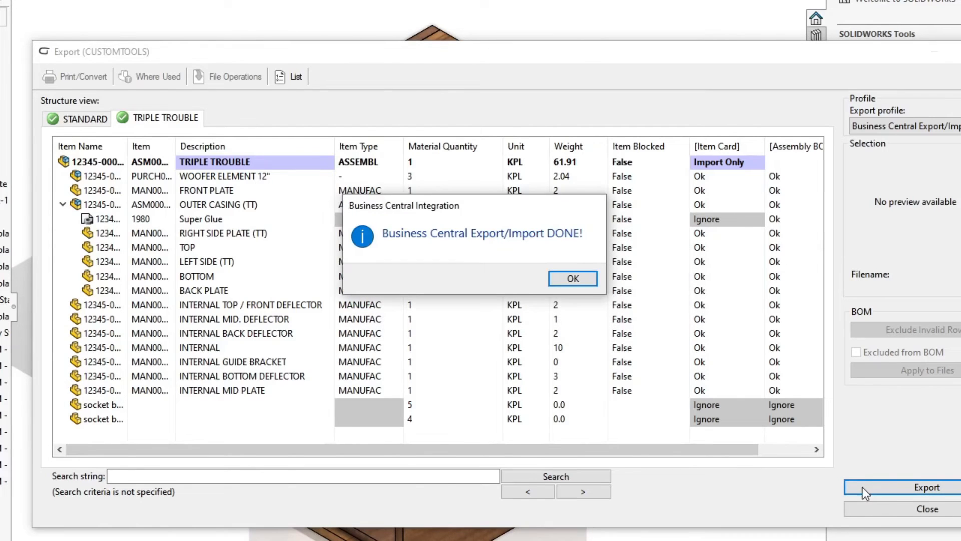
{"action": "left_click", "coordinate": [572, 278]}
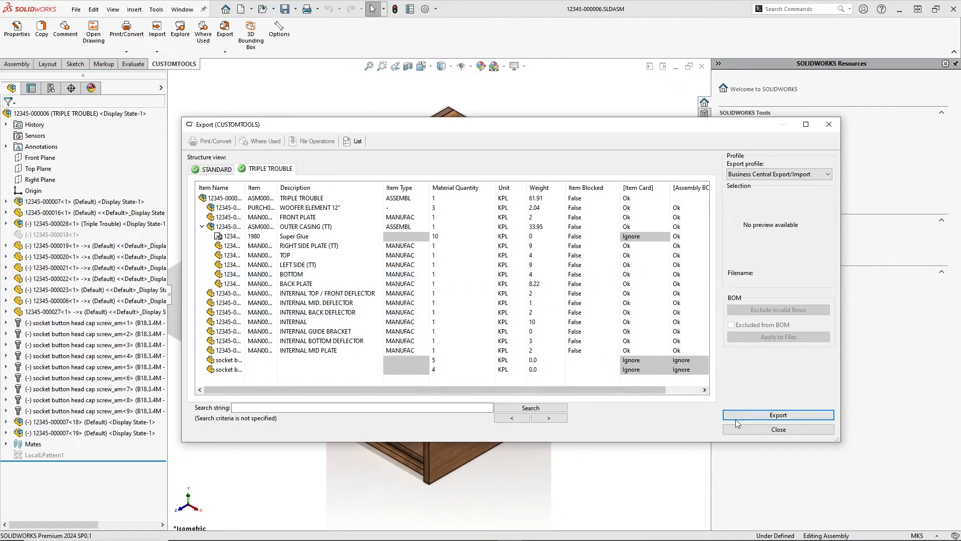
{"action": "left_click", "coordinate": [744, 429]}
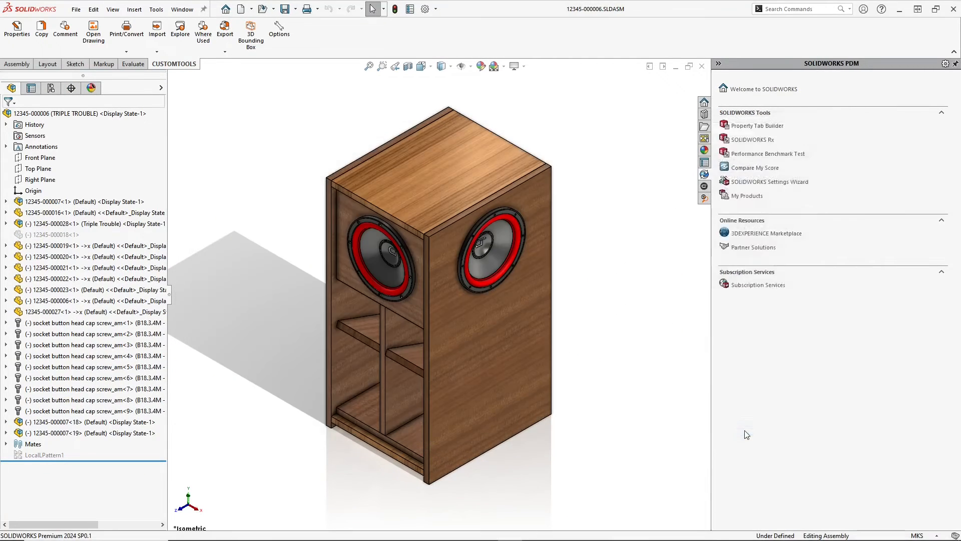
{"action": "left_click", "coordinate": [114, 114]}
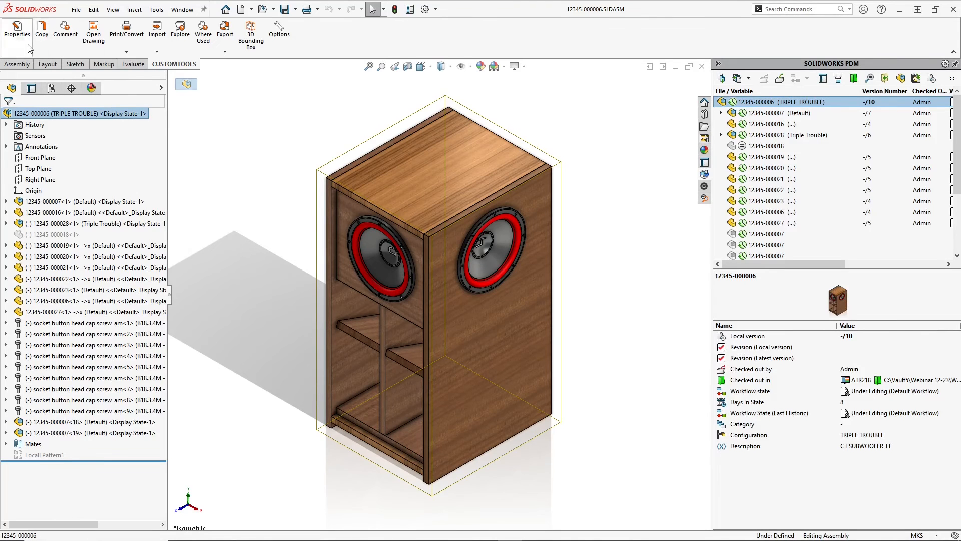
{"action": "left_click", "coordinate": [17, 28]}
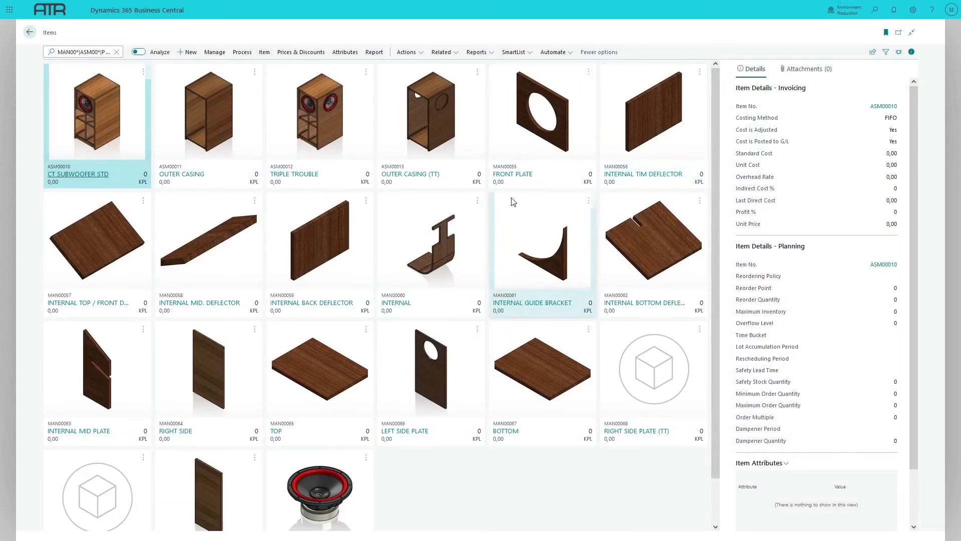
- In Business Central, change the description of item CT SUBWOOFER STD to STANDARD SUBWOOFER
{"action": "left_click", "coordinate": [75, 175]}
{"action": "key", "text": "Tab"}
{"action": "type", "text": "STANDARD SUBWOOFER"}
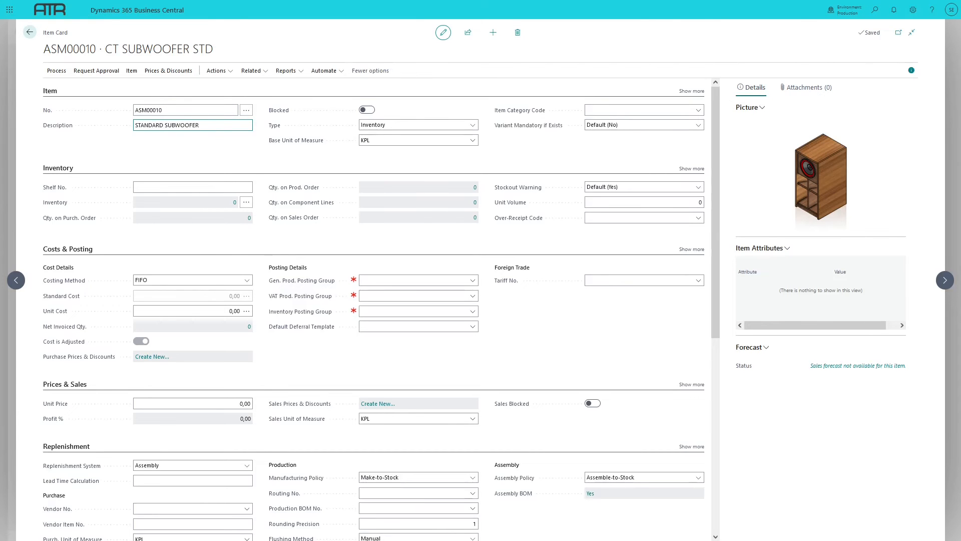
- Leave the Business Central item card and, in the PDM vault's Woofer folder, run the CUSTOMTOOLS Business Central export/import on 12345-000006.SLDASM
{"action": "left_click", "coordinate": [30, 32]}
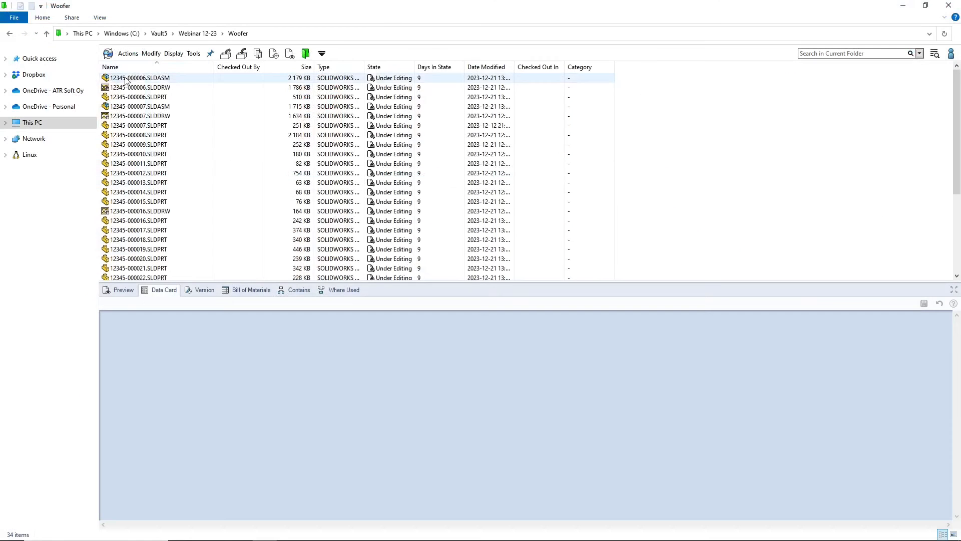
{"action": "right_click", "coordinate": [126, 79]}
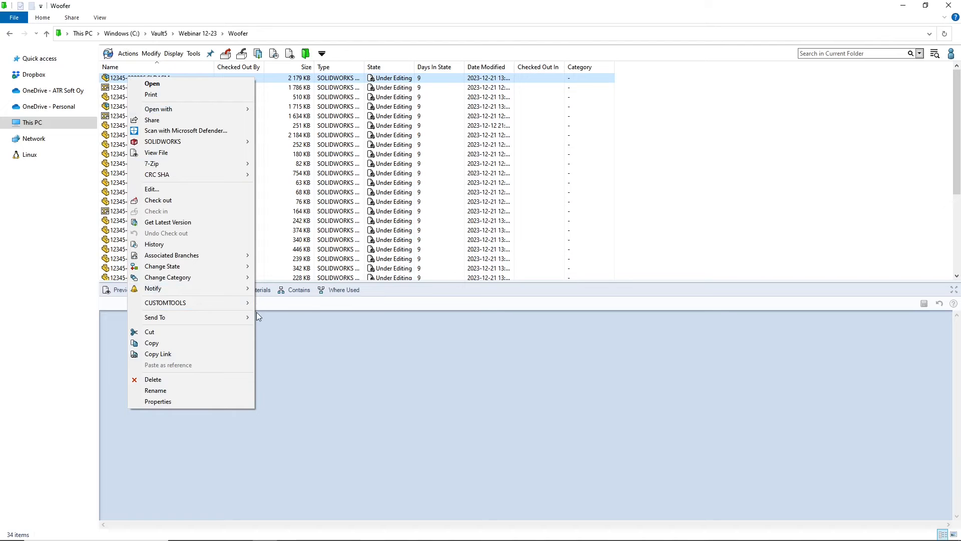
{"action": "mouse_move", "coordinate": [249, 303]}
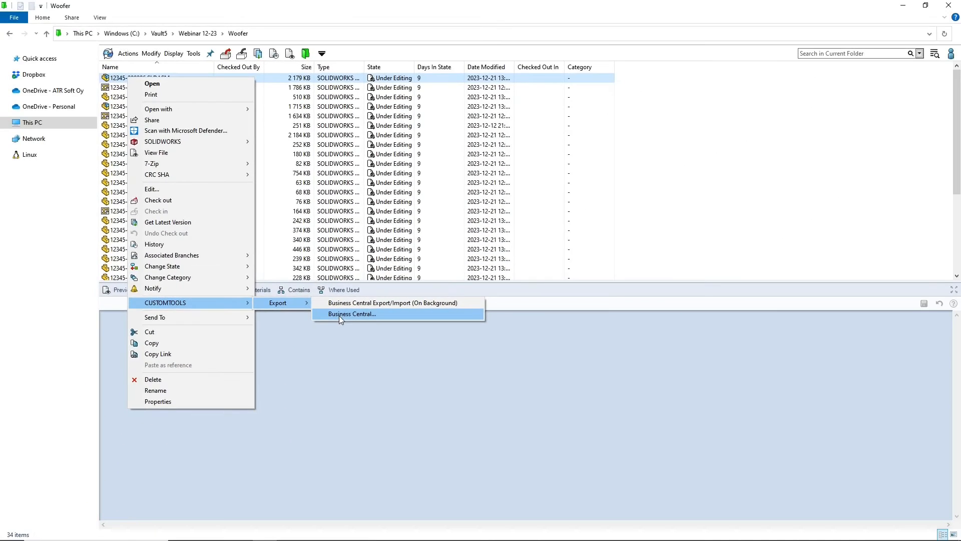
{"action": "left_click", "coordinate": [339, 315]}
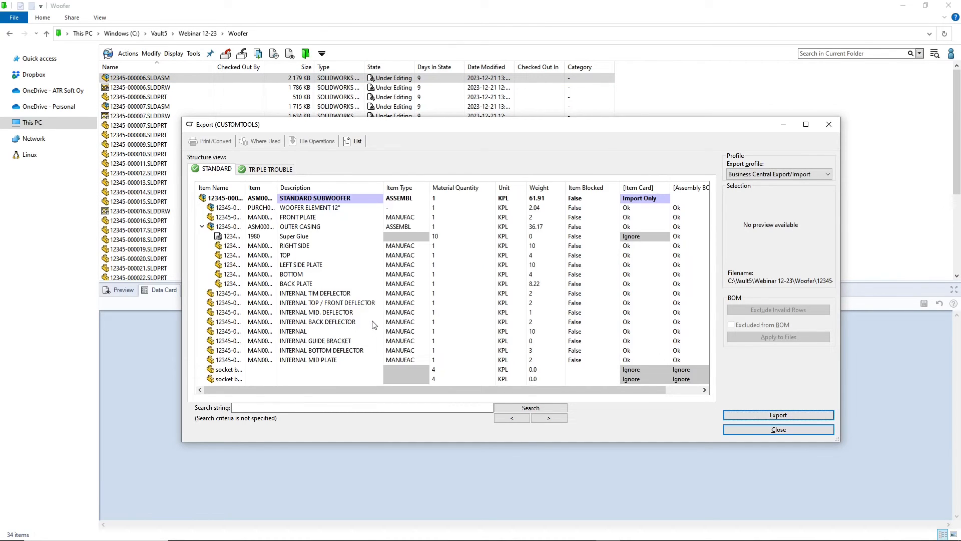
{"action": "left_click", "coordinate": [746, 416]}
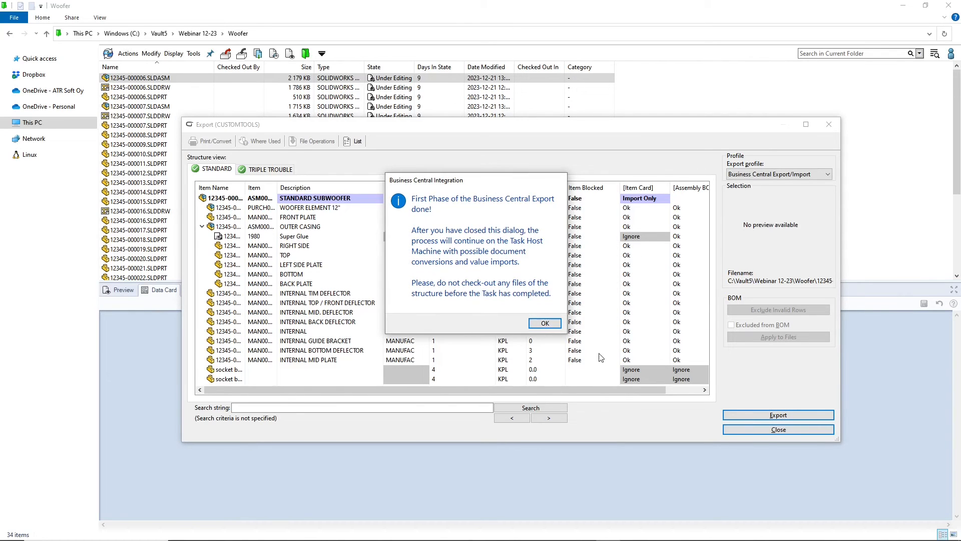
{"action": "left_click", "coordinate": [544, 323]}
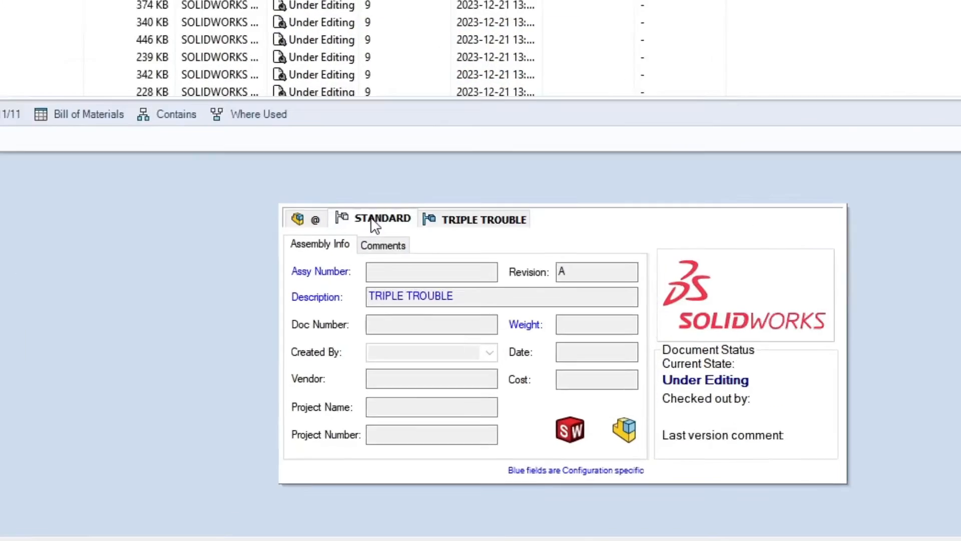
- Check the description on the assembly's data card for both the STANDARD and TRIPLE TROUBLE configurations
{"action": "left_click", "coordinate": [421, 346]}
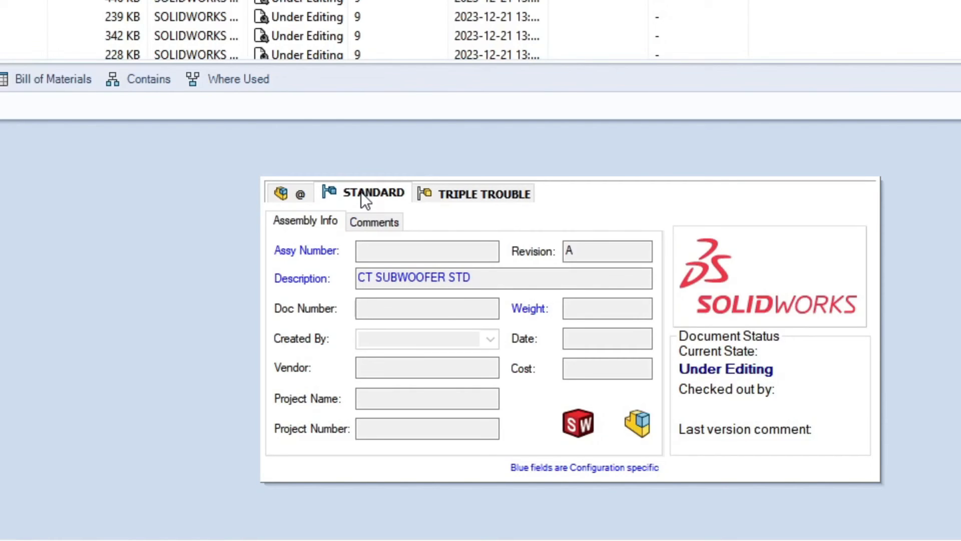
{"action": "left_click", "coordinate": [480, 194]}
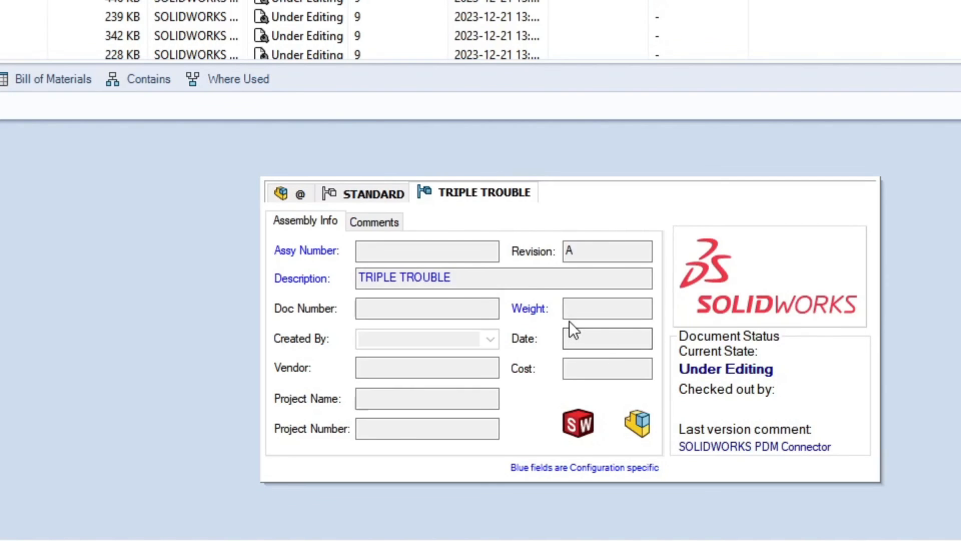
{"action": "left_click", "coordinate": [385, 194]}
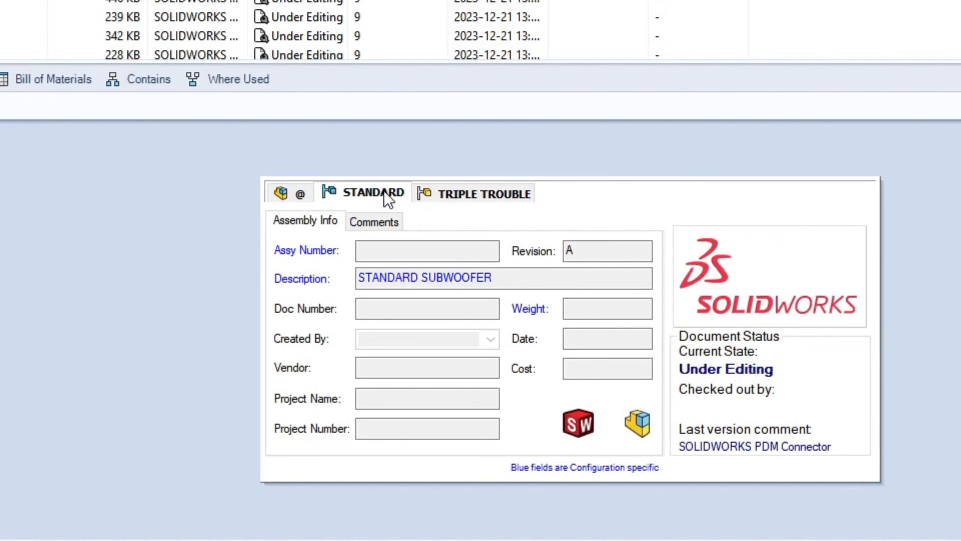